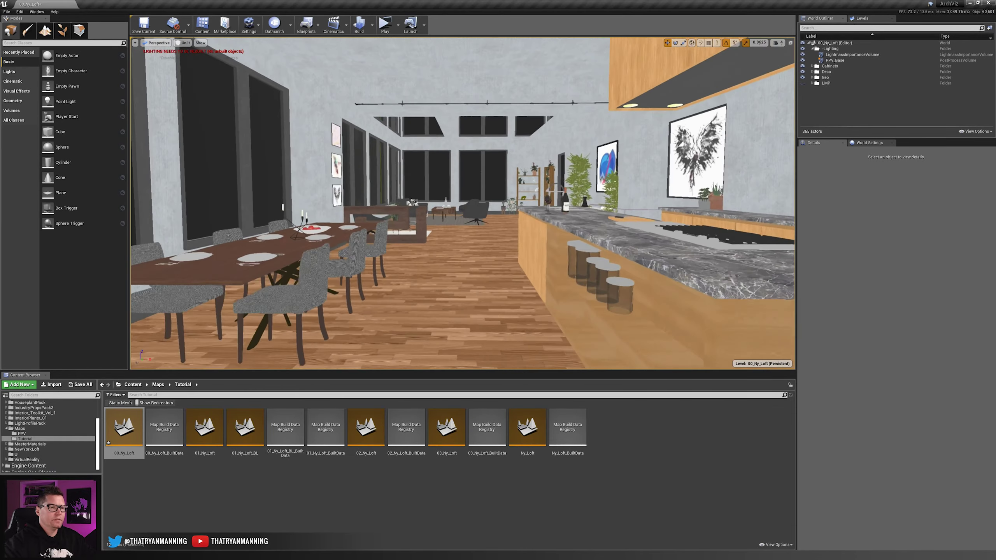
{"action": "key", "text": "w"}
{"action": "right_click_drag", "start_coordinate": [462, 203], "coordinate": [615, 203]}
{"action": "key", "text": "w"}
{"action": "right_click_drag", "start_coordinate": [463, 203], "coordinate": [372, 204]}
{"action": "right_click_drag", "start_coordinate": [481, 244], "coordinate": [481, 244]}
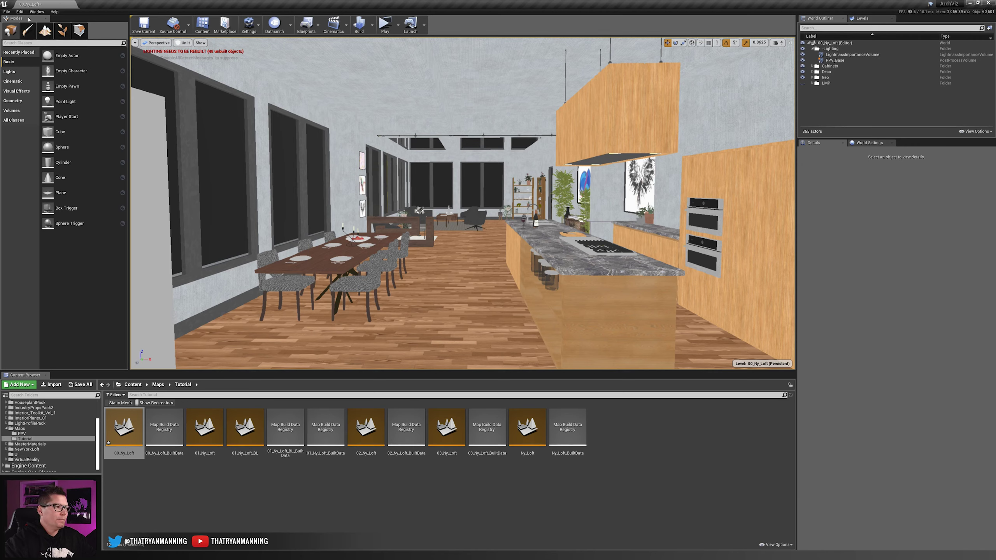
Step: Try placing a new Post Process Volume in the loft and delete it again
{"action": "left_click", "coordinate": [20, 44]}
{"action": "type", "text": "post"}
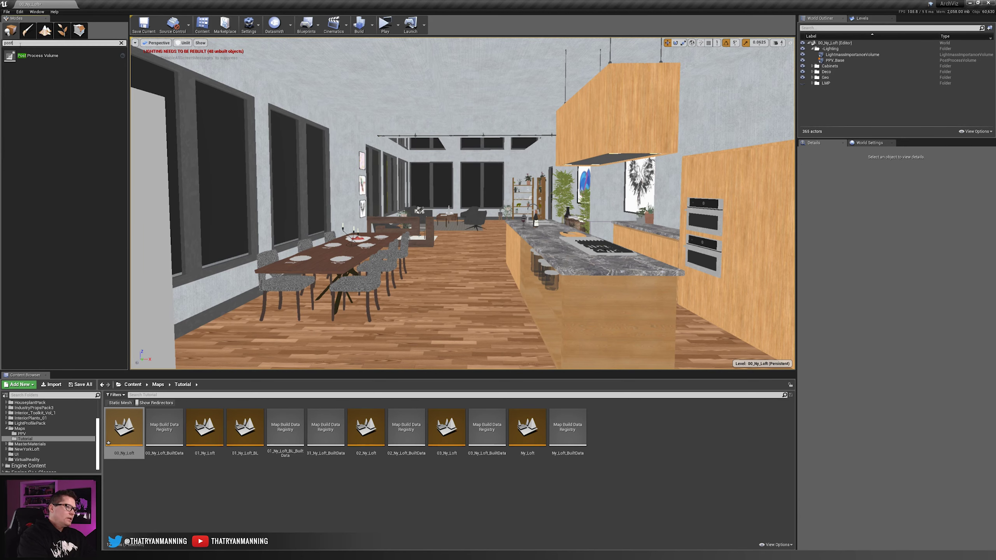
{"action": "left_click_drag", "start_coordinate": [39, 55], "coordinate": [463, 270]}
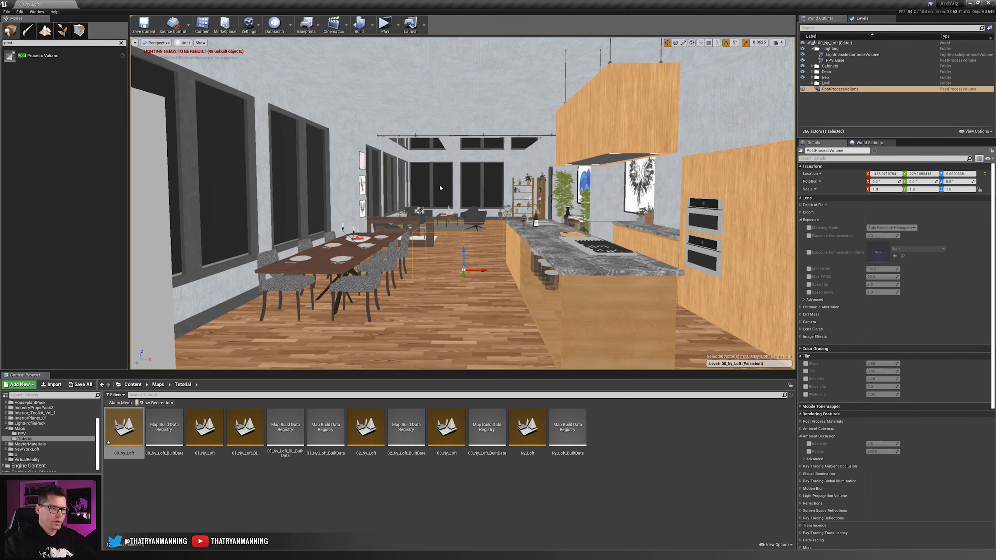
{"action": "key", "text": "Delete"}
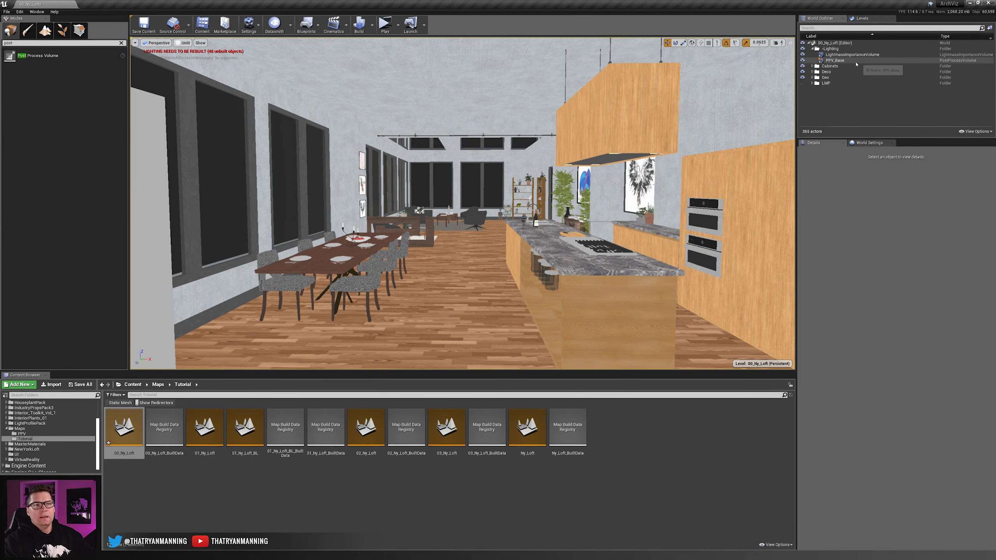
Step: Select PPV_Base and review its exposure, film, ambient occlusion and infinite extent settings
{"action": "left_click", "coordinate": [835, 60]}
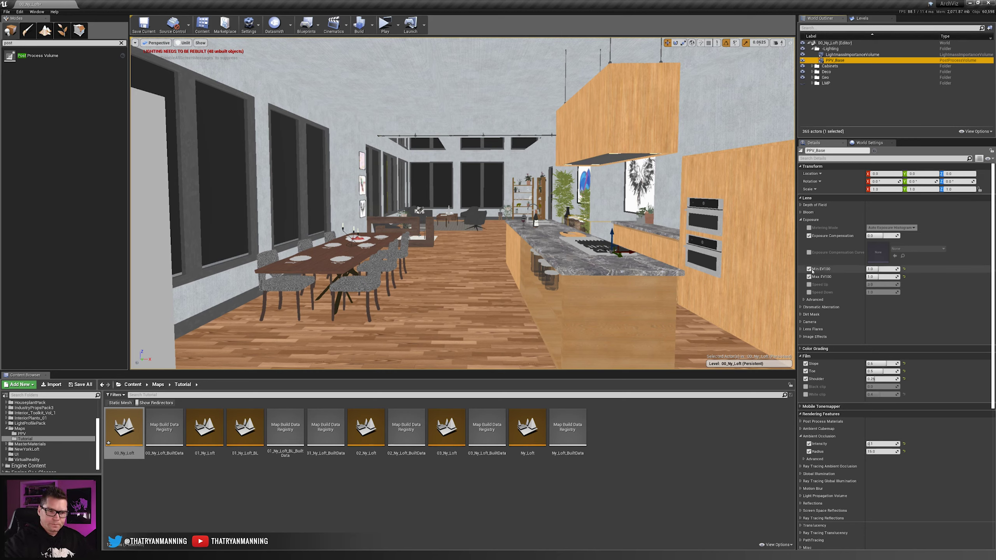
{"action": "scroll", "coordinate": [845, 355], "scroll_direction": "down", "scroll_amount": 5}
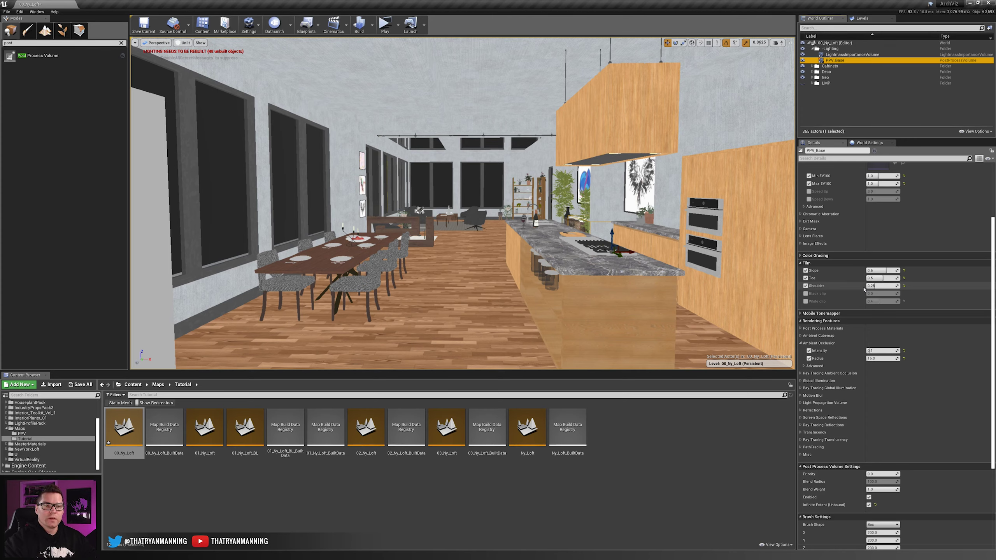
{"action": "scroll", "coordinate": [855, 289], "scroll_direction": "down", "scroll_amount": 3}
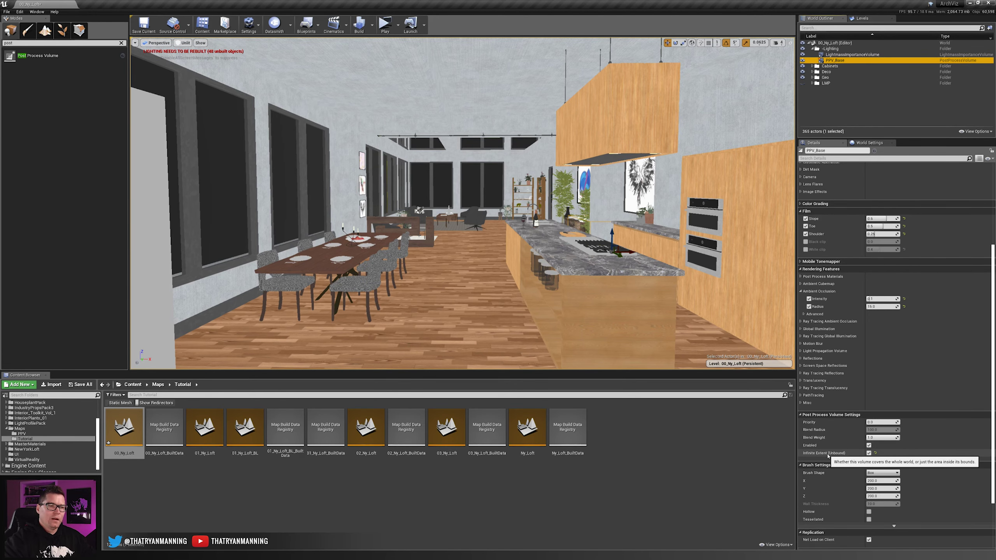
{"action": "key", "text": "w"}
{"action": "right_click_drag", "start_coordinate": [628, 322], "coordinate": [436, 179]}
{"action": "key", "text": "a"}
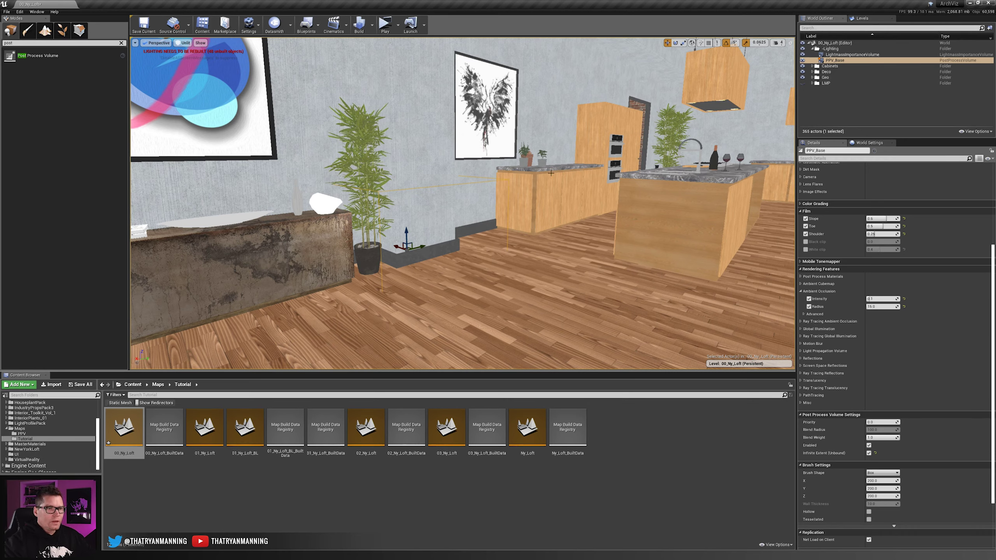
{"action": "right_click_drag", "start_coordinate": [529, 189], "coordinate": [339, 187]}
{"action": "key", "text": "s"}
{"action": "key", "text": "a"}
{"action": "key", "text": "w"}
Step: Search the placeable actors for "lightma" and select the existing LightmassImportanceVolume in the Lighting folder
{"action": "left_click", "coordinate": [121, 43]}
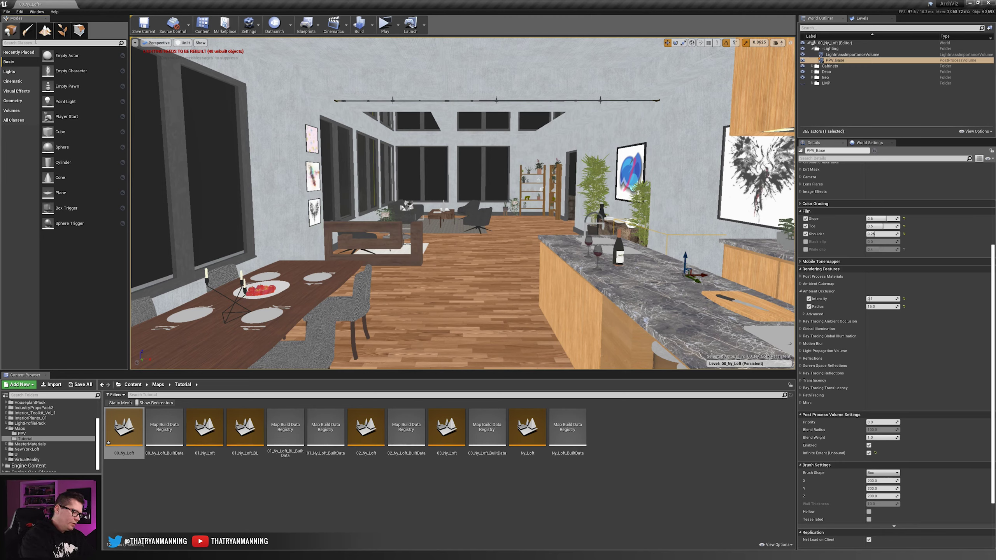
{"action": "type", "text": "lightma"}
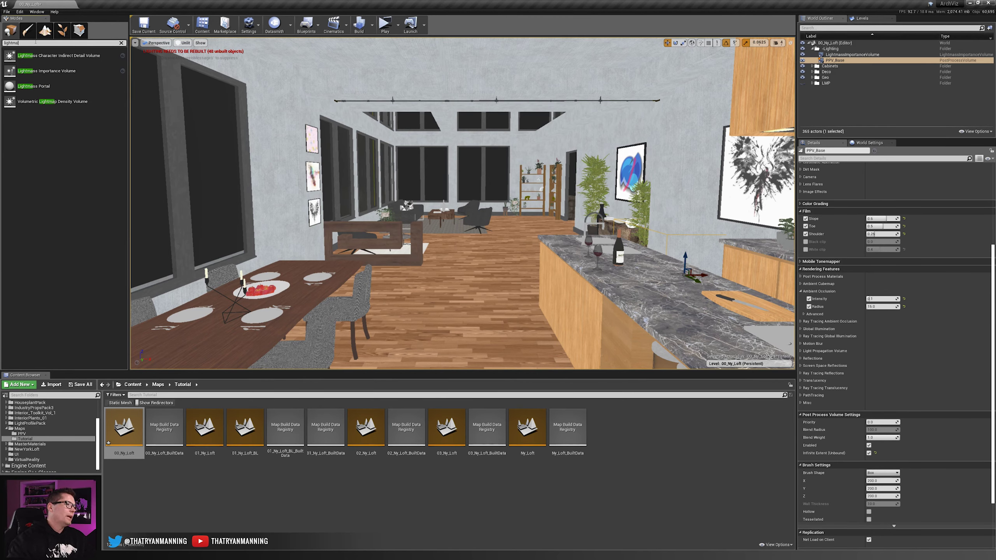
{"action": "left_click", "coordinate": [51, 73]}
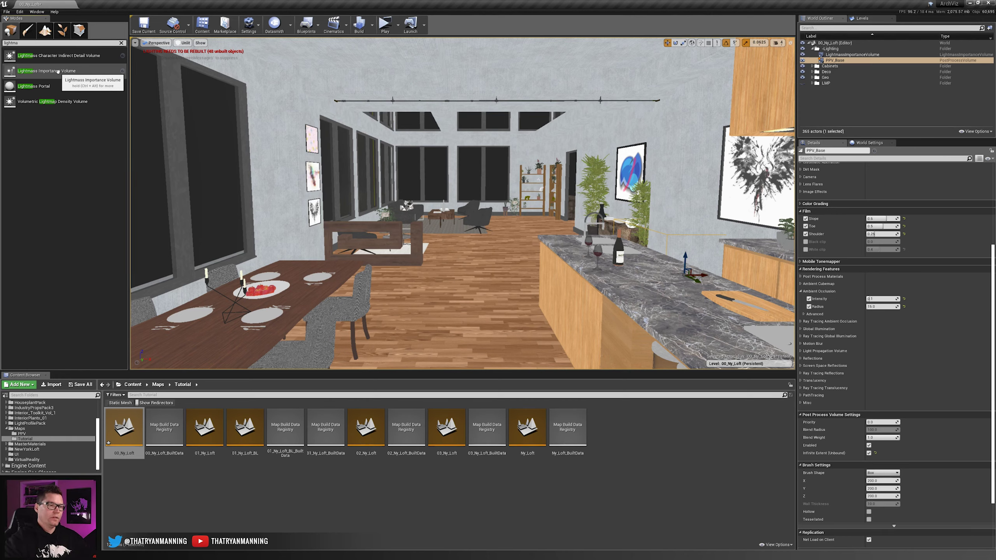
{"action": "left_click_drag", "start_coordinate": [57, 71], "coordinate": [430, 73]}
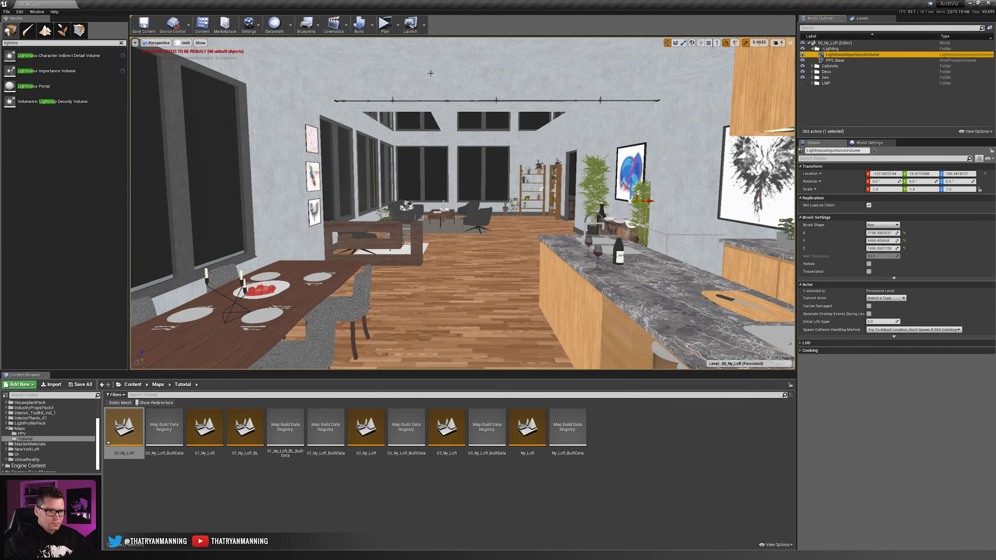
Step: Examine the Lightmass Importance Volume's bounds around the loft building from outside and return to the interior
{"action": "right_click_drag", "start_coordinate": [353, 196], "coordinate": [364, 192]}
{"action": "key", "text": "s"}
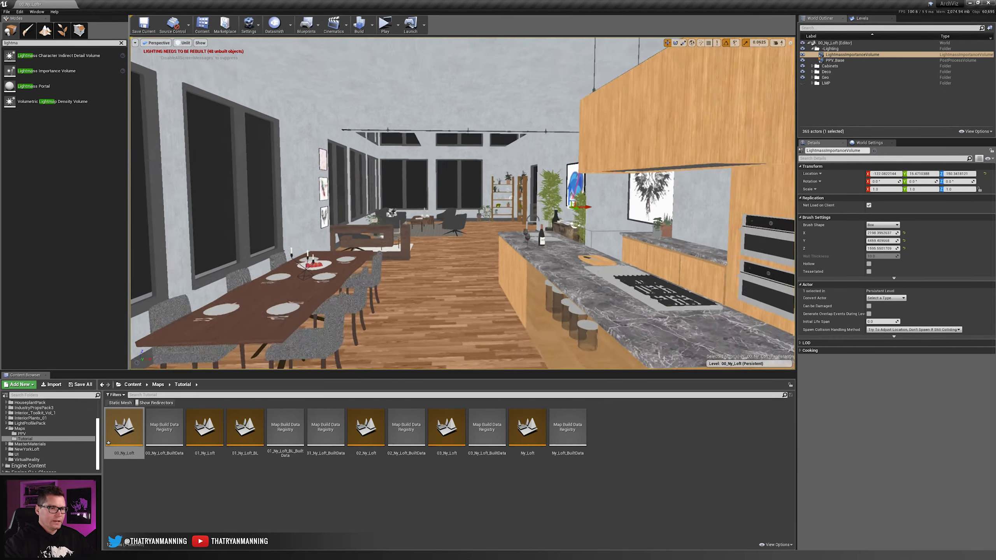
{"action": "key", "text": "s"}
{"action": "right_click_drag", "start_coordinate": [506, 249], "coordinate": [520, 276]}
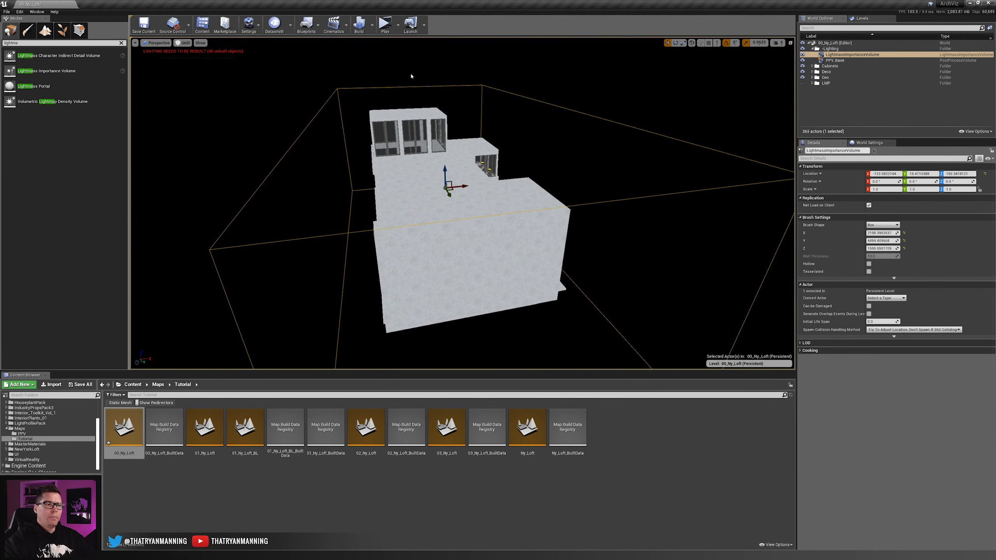
{"action": "right_click_drag", "start_coordinate": [411, 76], "coordinate": [389, 58]}
{"action": "key", "text": "d"}
{"action": "key", "text": "q"}
{"action": "key", "text": "s"}
{"action": "key", "text": "a"}
{"action": "key", "text": "w"}
{"action": "key", "text": "w"}
{"action": "key", "text": "e"}
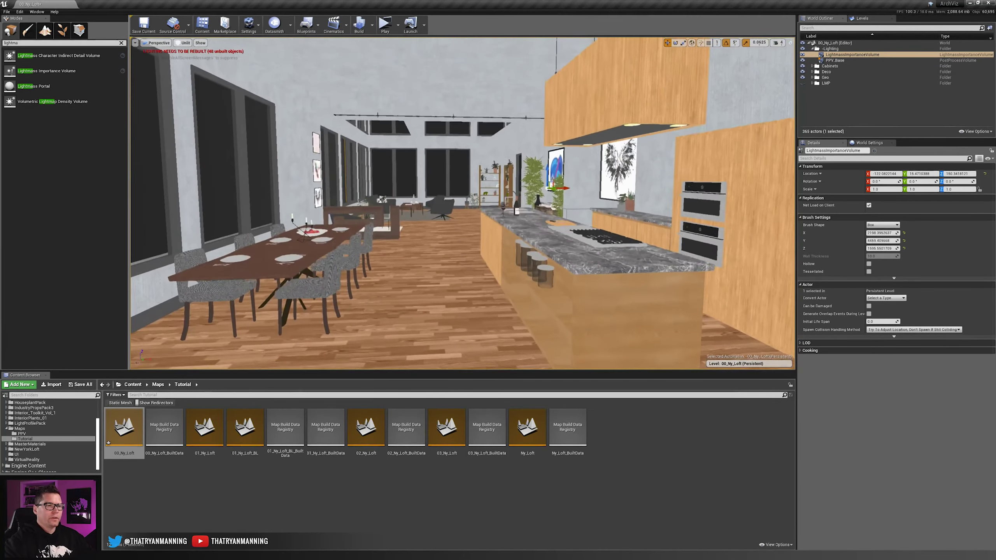
{"action": "key", "text": "e"}
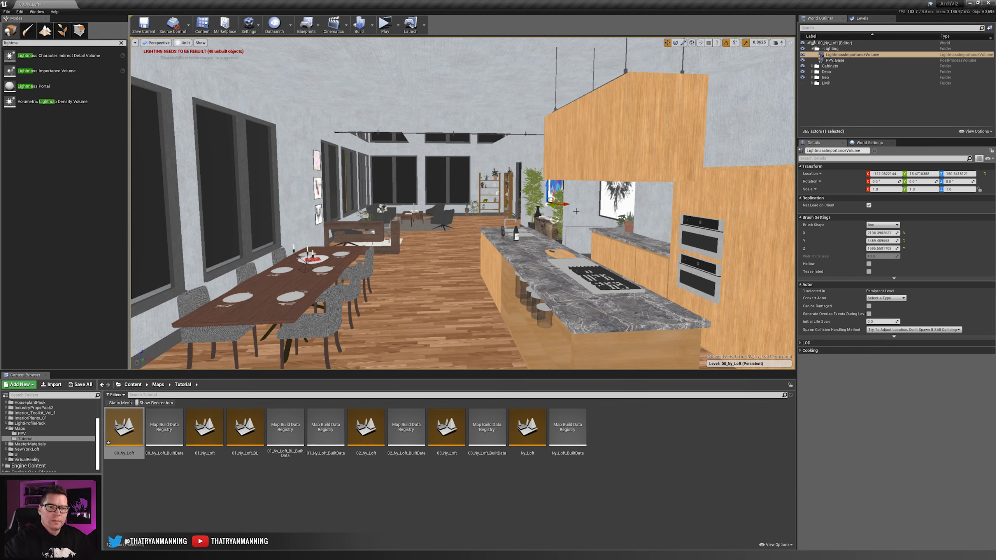
Step: Deselect the importance volume, try placing a Lightmass Portal near the dining-area windows, and delete it
{"action": "key", "text": "s"}
{"action": "right_click_drag", "start_coordinate": [564, 247], "coordinate": [520, 241]}
{"action": "key", "text": "w"}
{"action": "key", "text": "q"}
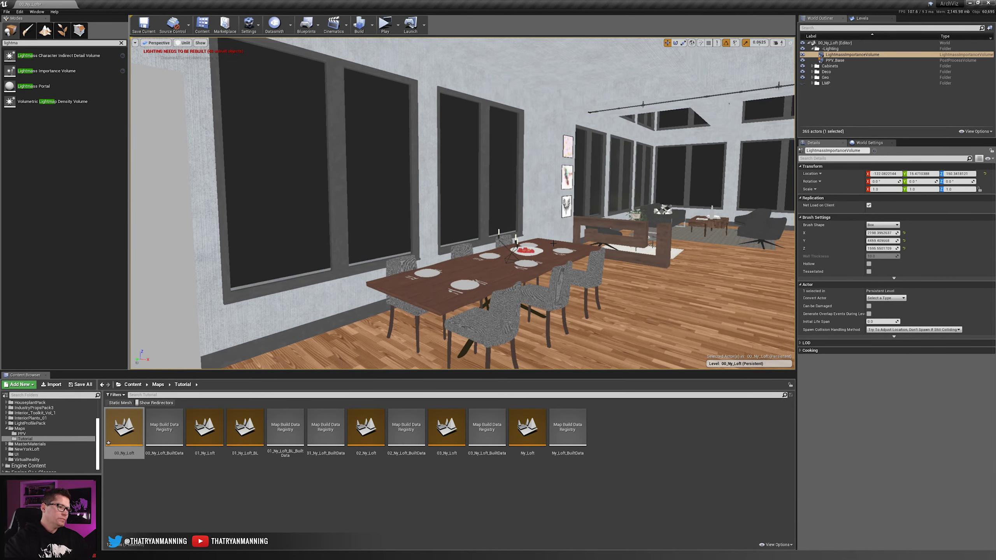
{"action": "key", "text": "Escape"}
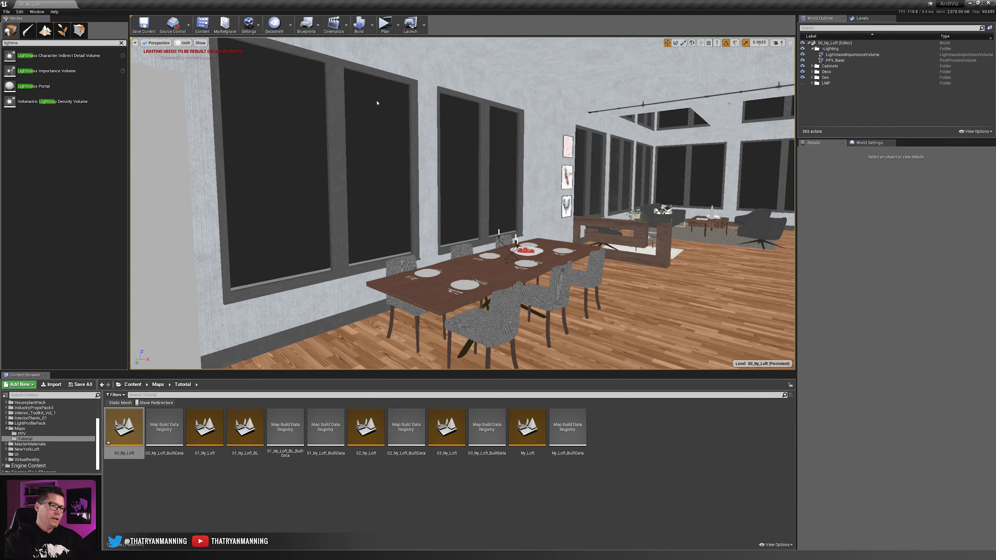
{"action": "right_click_drag", "start_coordinate": [471, 188], "coordinate": [457, 205]}
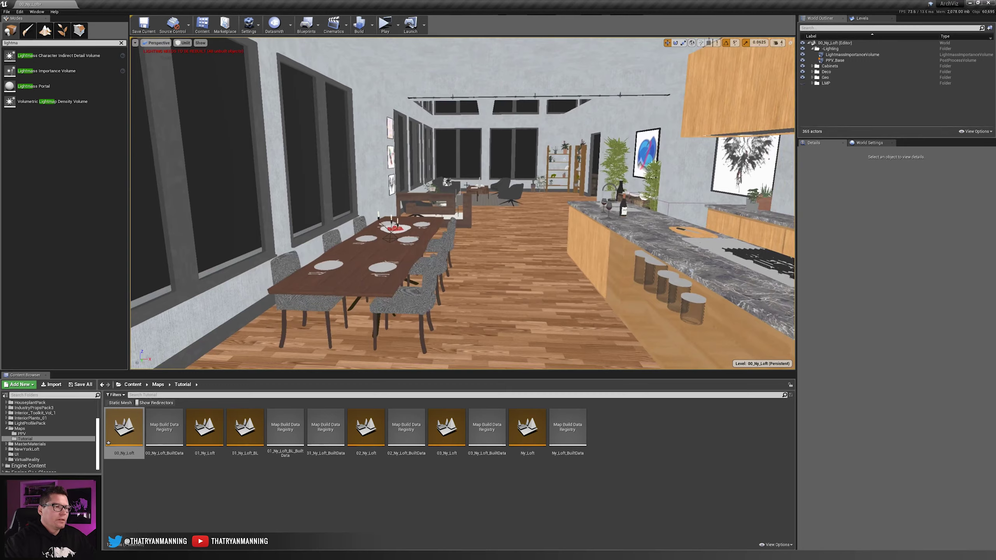
{"action": "left_click_drag", "start_coordinate": [35, 85], "coordinate": [248, 268]}
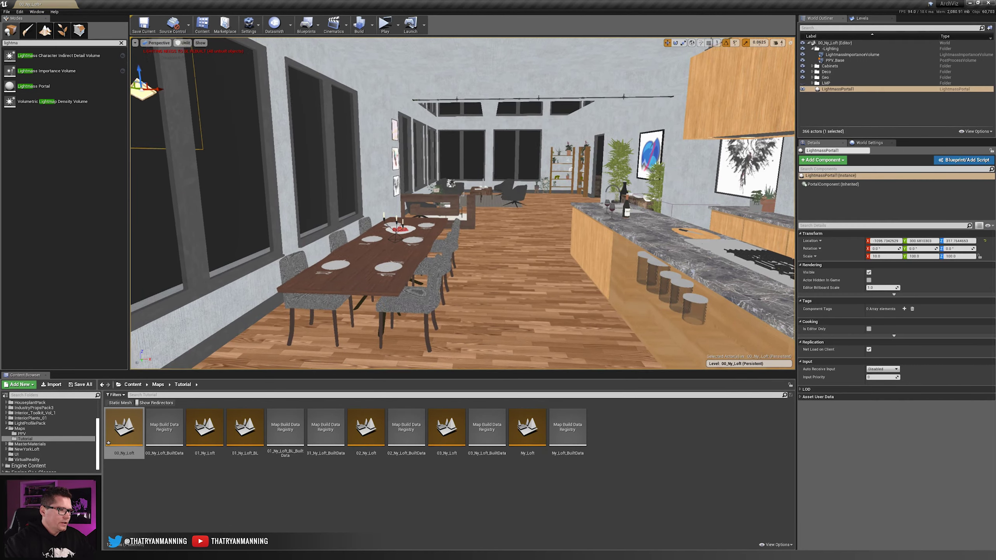
{"action": "right_click_drag", "start_coordinate": [407, 191], "coordinate": [365, 191]}
{"action": "key", "text": "Delete"}
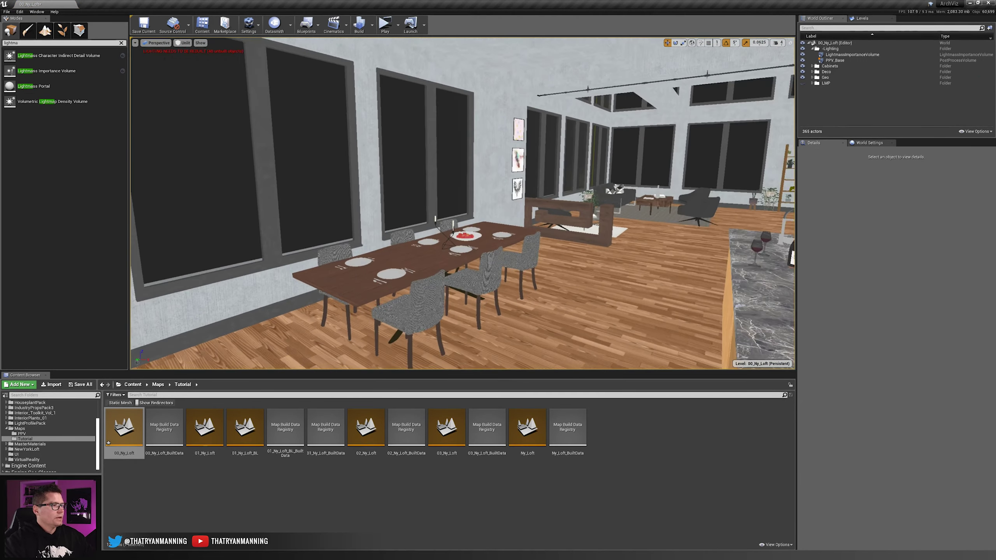
Step: Place another Lightmass Portal and move it from outside the building onto the dining-area window wall
{"action": "left_click_drag", "start_coordinate": [38, 87], "coordinate": [231, 305]}
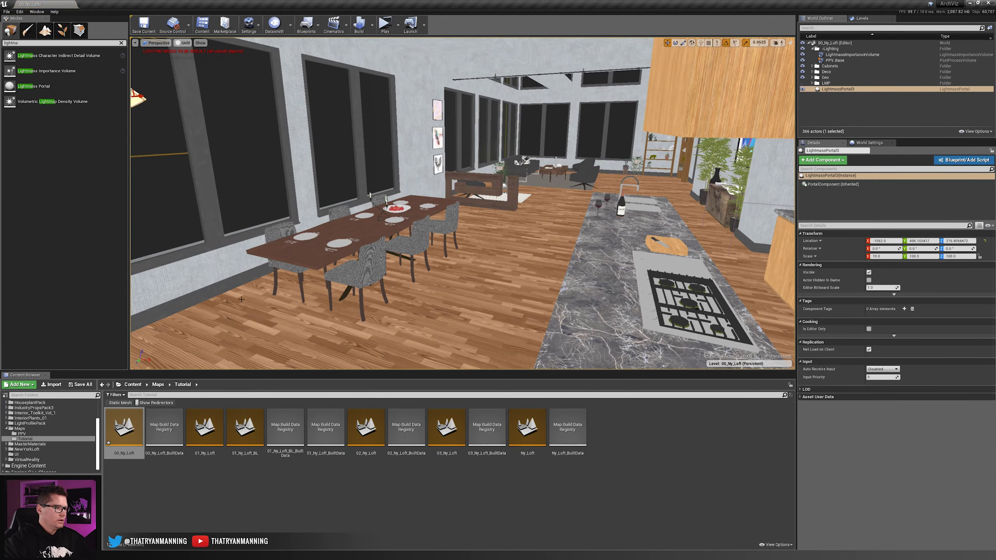
{"action": "right_click_drag", "start_coordinate": [235, 291], "coordinate": [238, 255]}
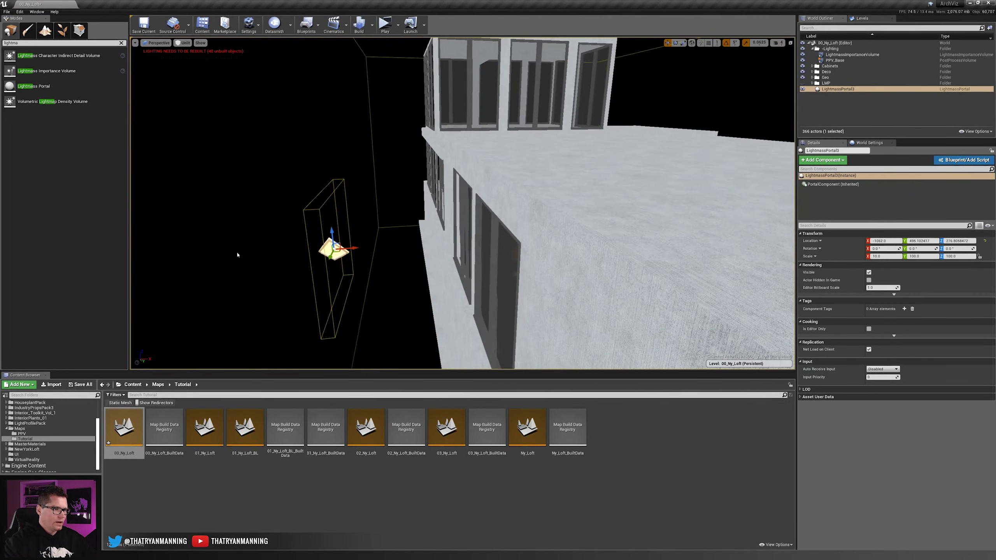
{"action": "left_click_drag", "start_coordinate": [332, 243], "coordinate": [500, 271]}
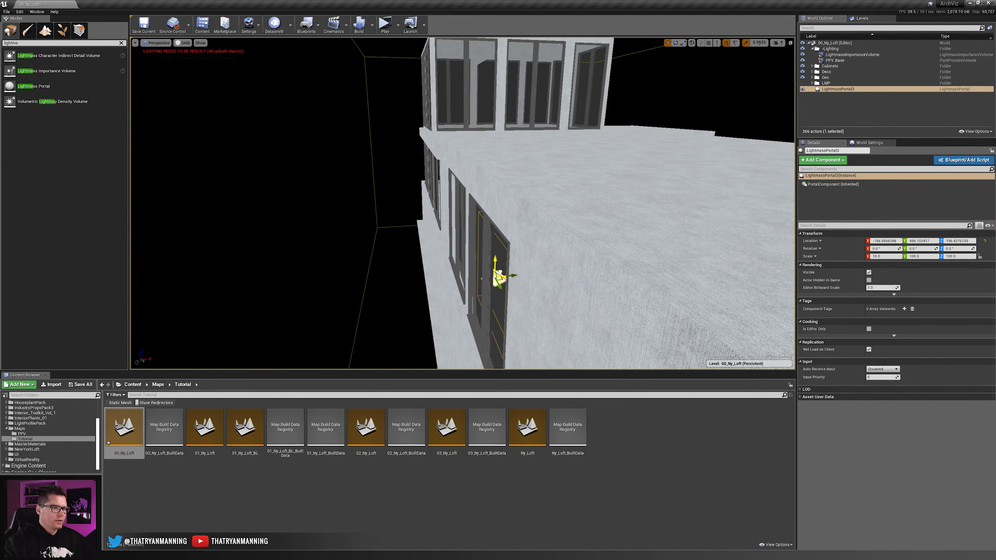
Step: Center the portal on the double window nearest the entrance and scale it to fit the window opening
{"action": "key", "text": "f"}
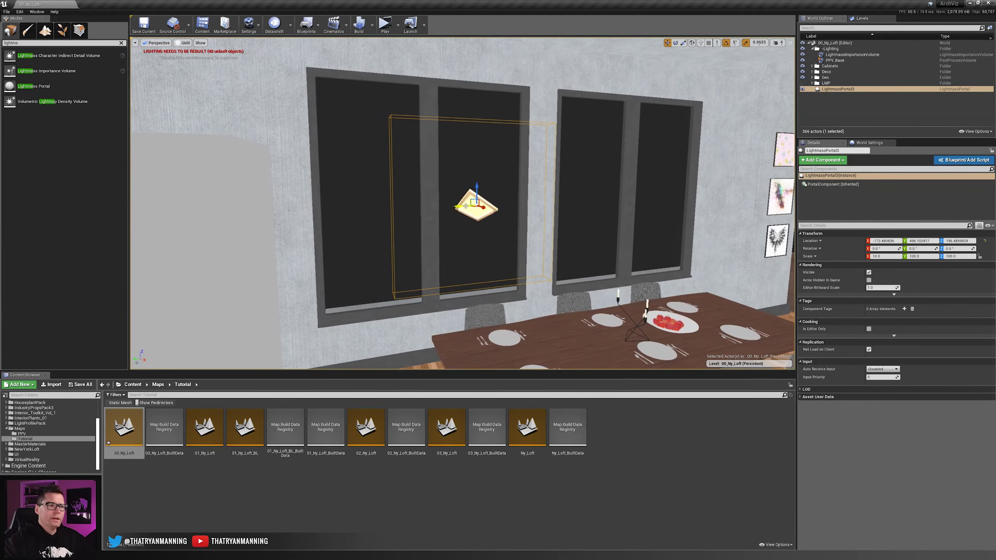
{"action": "left_click_drag", "start_coordinate": [457, 204], "coordinate": [409, 194]}
{"action": "key", "text": "r"}
{"action": "key", "text": "w"}
{"action": "key", "text": "w"}
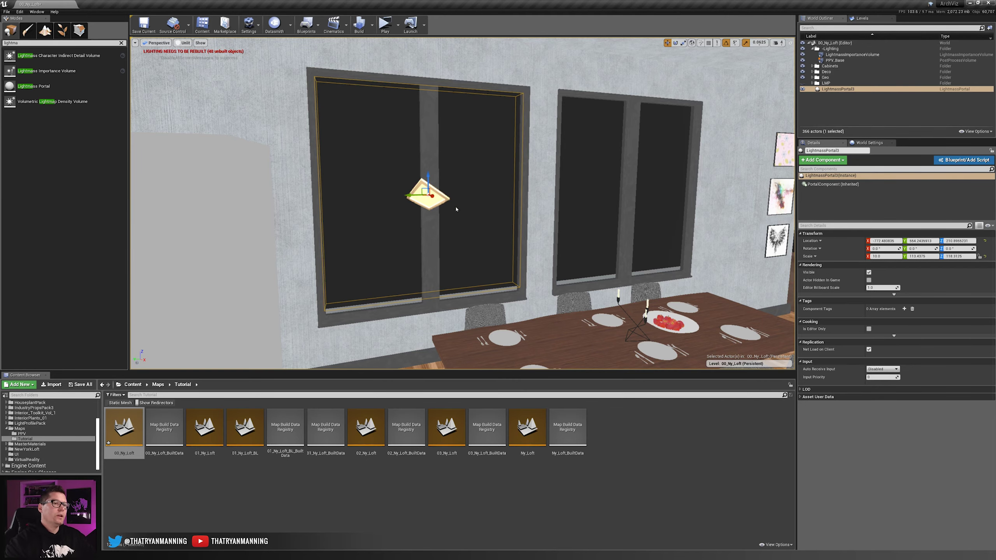
Step: Try widening the portal beyond the window frame, inspect the fit, and delete the portal
{"action": "key", "text": "s"}
{"action": "right_click_drag", "start_coordinate": [456, 209], "coordinate": [446, 206]}
{"action": "key", "text": "r"}
{"action": "left_click_drag", "start_coordinate": [446, 201], "coordinate": [440, 201]}
{"action": "key", "text": "w"}
{"action": "right_click_drag", "start_coordinate": [526, 83], "coordinate": [526, 83]}
{"action": "key", "text": "d"}
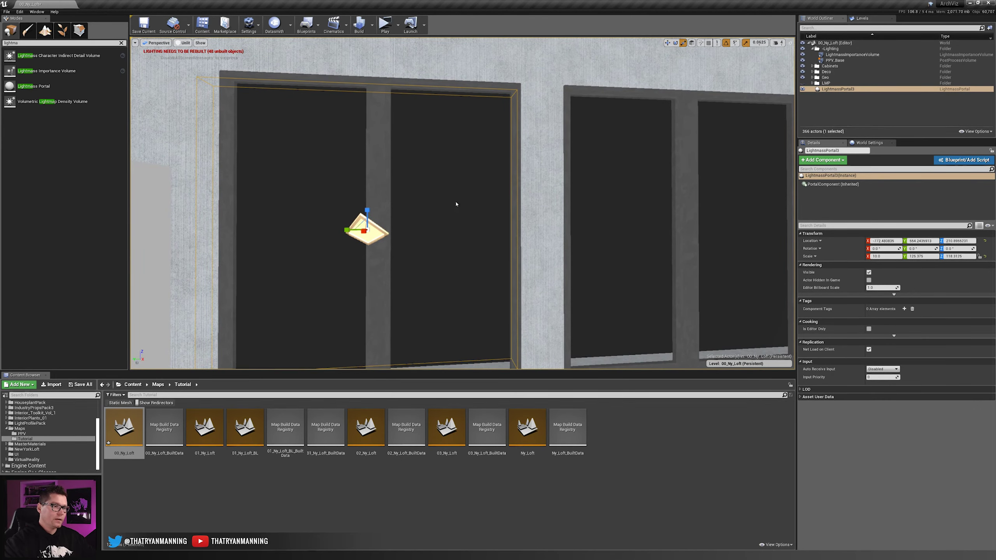
{"action": "right_click_drag", "start_coordinate": [466, 237], "coordinate": [467, 238]}
{"action": "key", "text": "s"}
{"action": "key", "text": "a"}
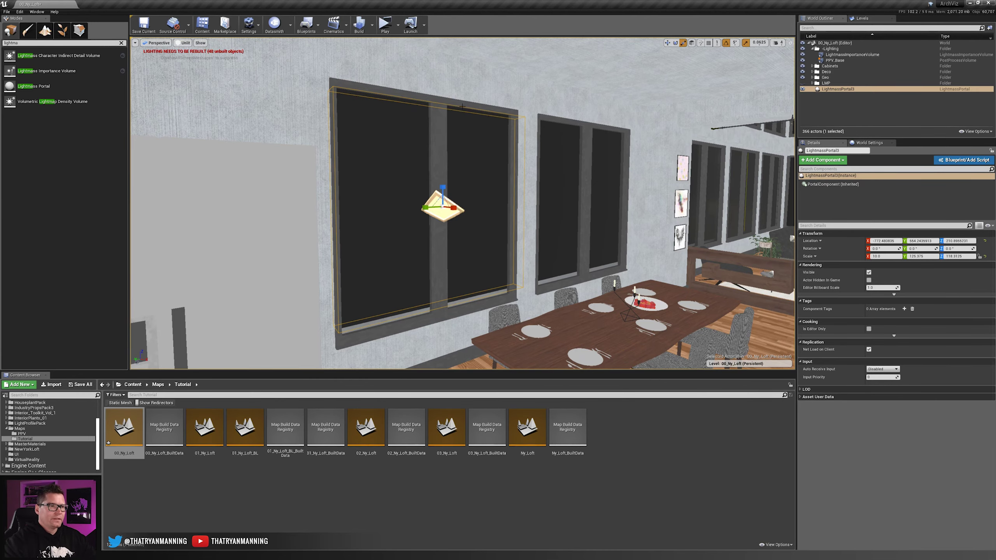
{"action": "key", "text": "Delete"}
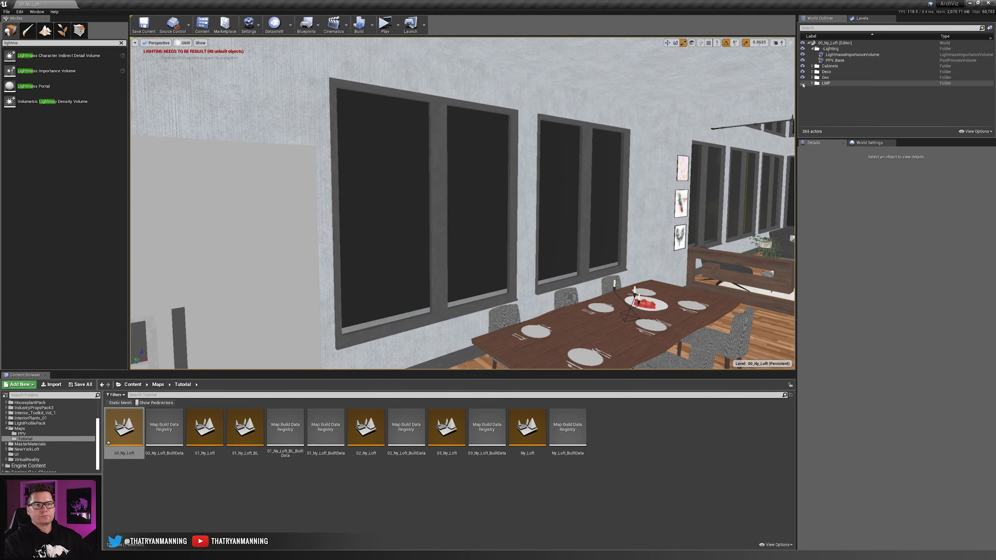
Step: Unhide the LMP folder and look over the lightmass portals placed across the loft's windows
{"action": "left_click_drag", "start_coordinate": [492, 201], "coordinate": [486, 184]}
{"action": "key", "text": "s"}
{"action": "right_click_drag", "start_coordinate": [486, 185], "coordinate": [692, 231]}
{"action": "key", "text": "w"}
{"action": "key", "text": "w"}
{"action": "key", "text": "w"}
{"action": "key", "text": "s"}
{"action": "key", "text": "s"}
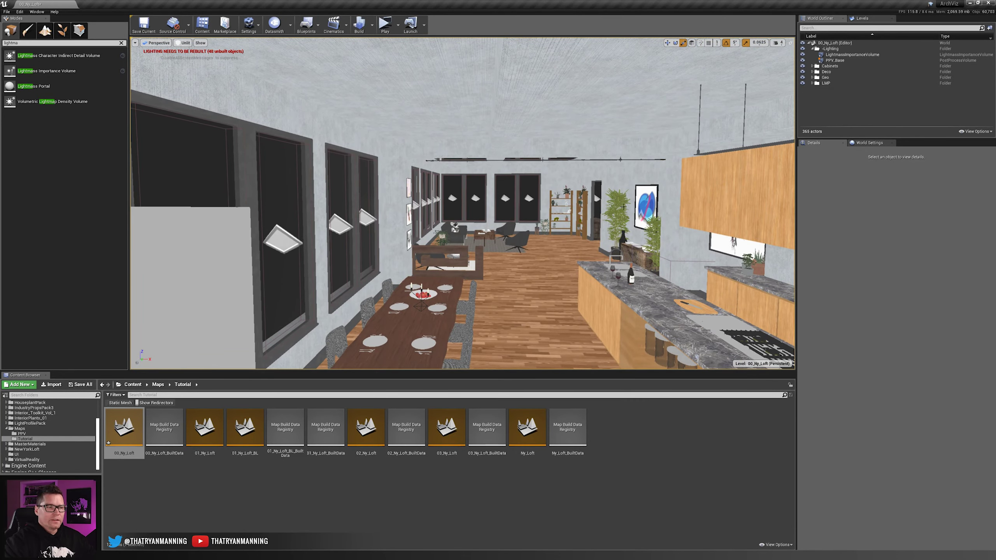
{"action": "key", "text": "q"}
{"action": "right_click_drag", "start_coordinate": [529, 240], "coordinate": [529, 240]}
{"action": "key", "text": "s"}
{"action": "key", "text": "e"}
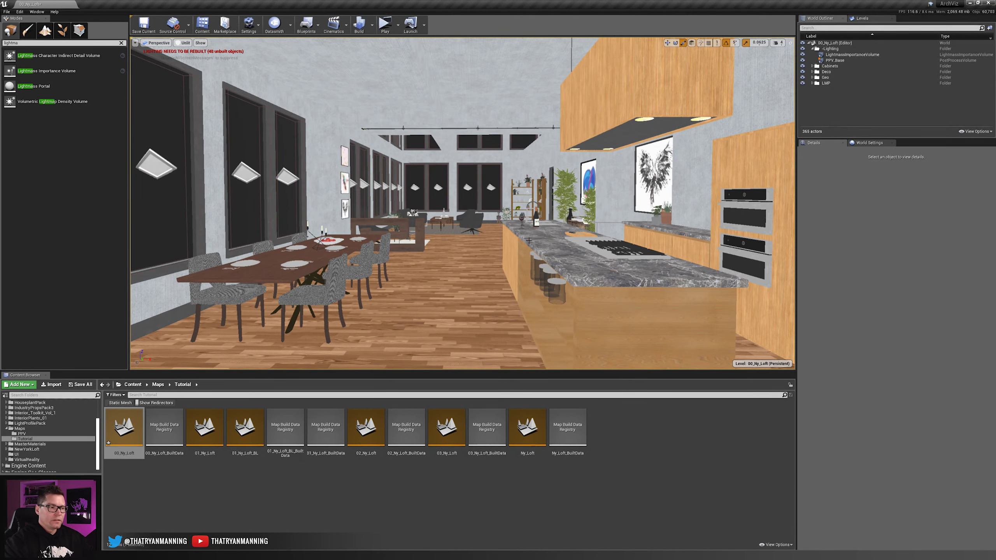
Step: Search the placeable actors for "sphe" and place a Sphere Reflection Capture between the dining table and kitchen island
{"action": "left_click", "coordinate": [121, 43]}
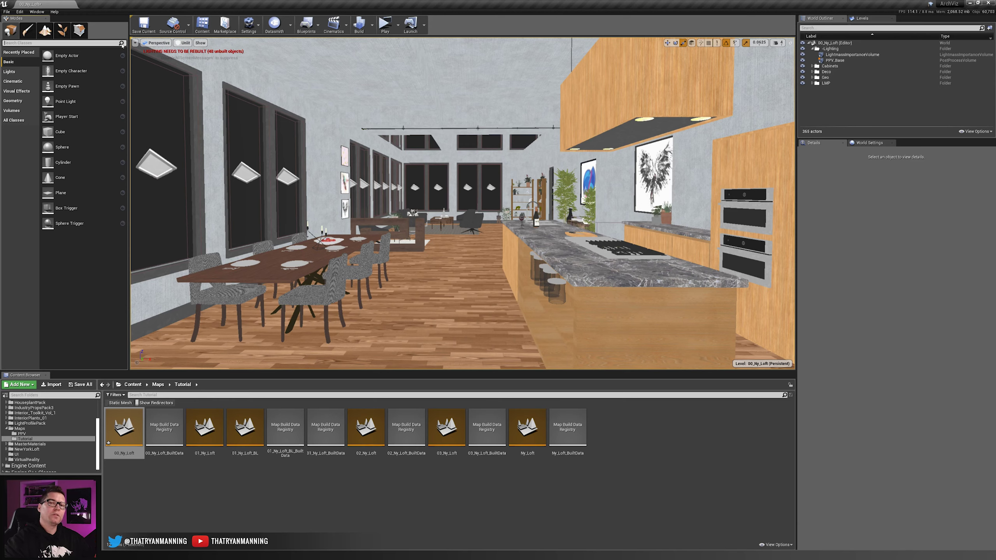
{"action": "left_click", "coordinate": [37, 42]}
{"action": "type", "text": "sphe"}
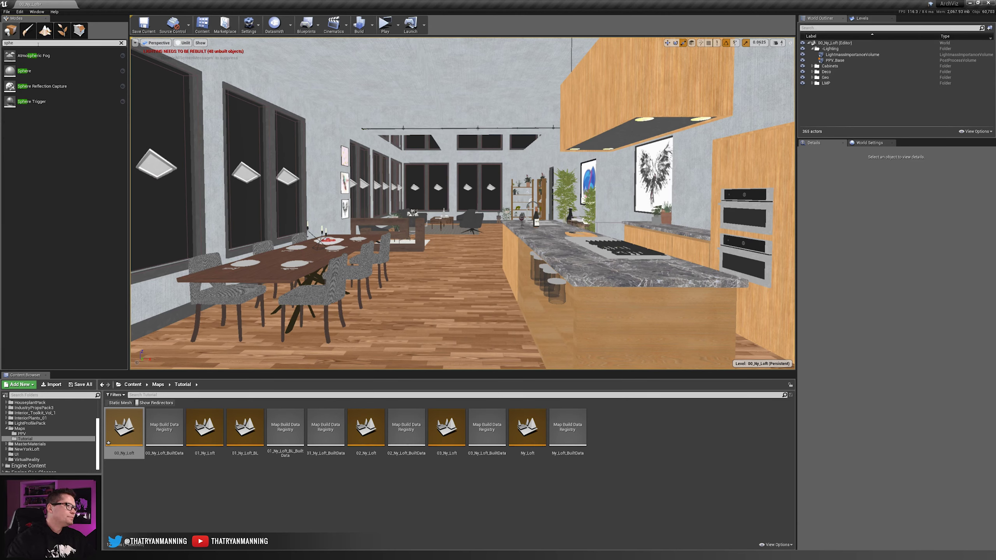
{"action": "left_click_drag", "start_coordinate": [40, 86], "coordinate": [458, 320]}
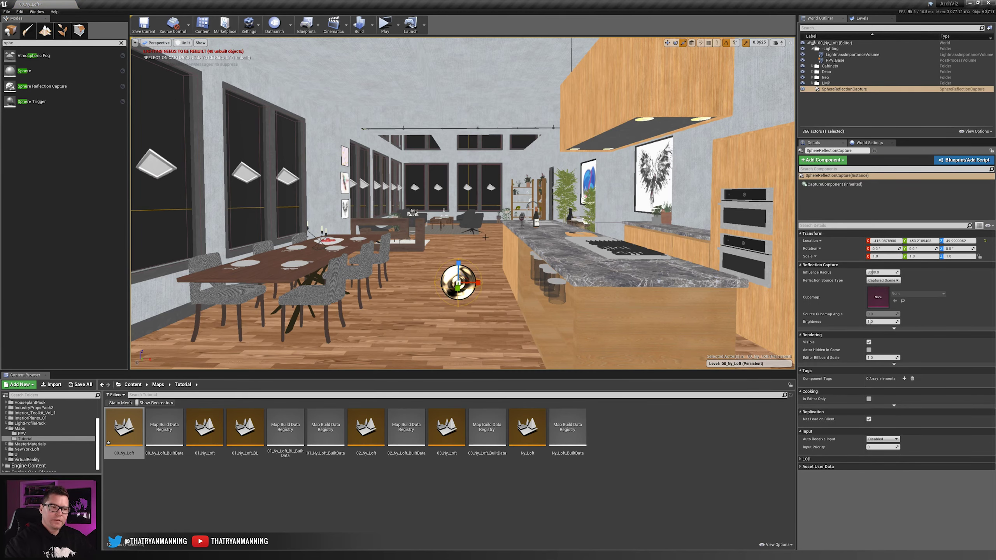
{"action": "key", "text": "s"}
{"action": "right_click_drag", "start_coordinate": [546, 269], "coordinate": [547, 283]}
{"action": "key", "text": "w"}
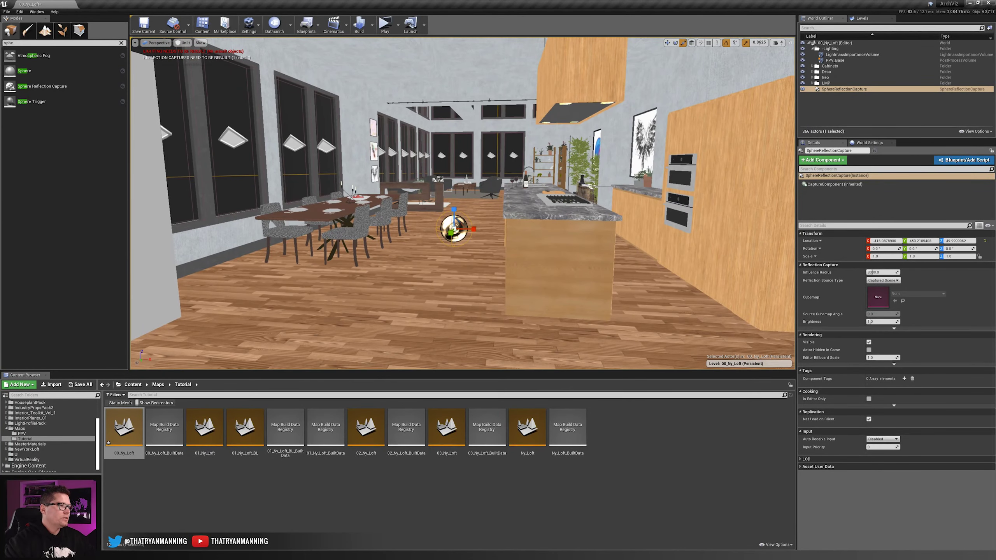
Step: Search the placeable actors for "refl" and raise the Sphere Reflection Capture to about kitchen counter height
{"action": "left_click", "coordinate": [40, 43]}
{"action": "type", "text": "refl"}
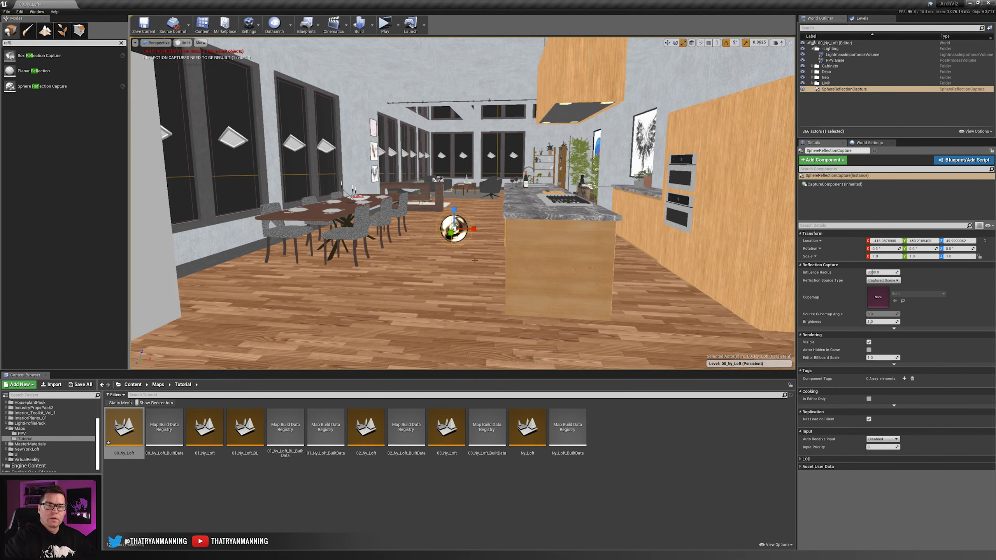
{"action": "key", "text": "d"}
{"action": "right_click_drag", "start_coordinate": [482, 262], "coordinate": [537, 283]}
{"action": "key", "text": "s"}
{"action": "key", "text": "w"}
{"action": "right_click_drag", "start_coordinate": [467, 198], "coordinate": [460, 175]}
{"action": "key", "text": "w"}
{"action": "left_click_drag", "start_coordinate": [449, 197], "coordinate": [449, 138]}
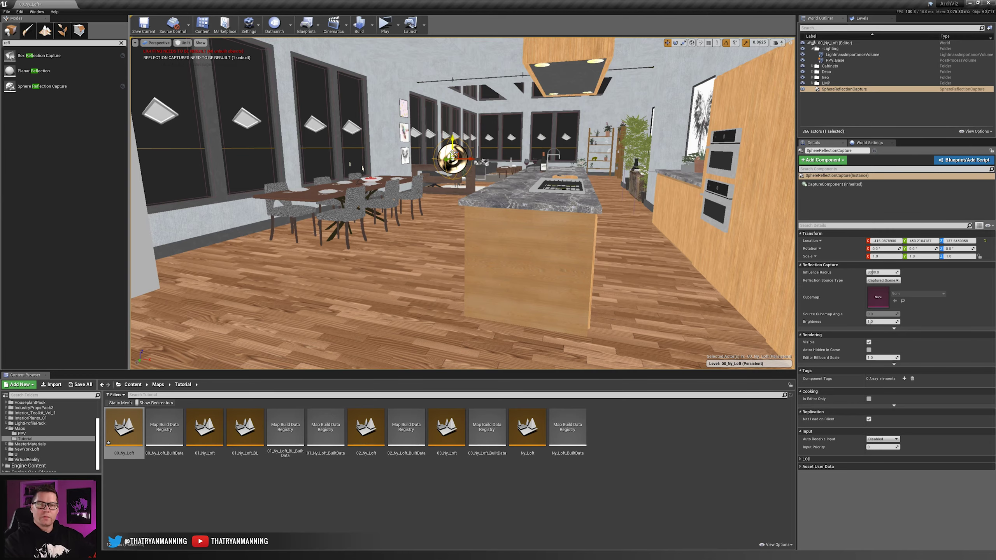
Step: Move the reflection capture along Y past the end of the kitchen island, onto the open floor near the back counter
{"action": "right_click_drag", "start_coordinate": [449, 115], "coordinate": [450, 110]}
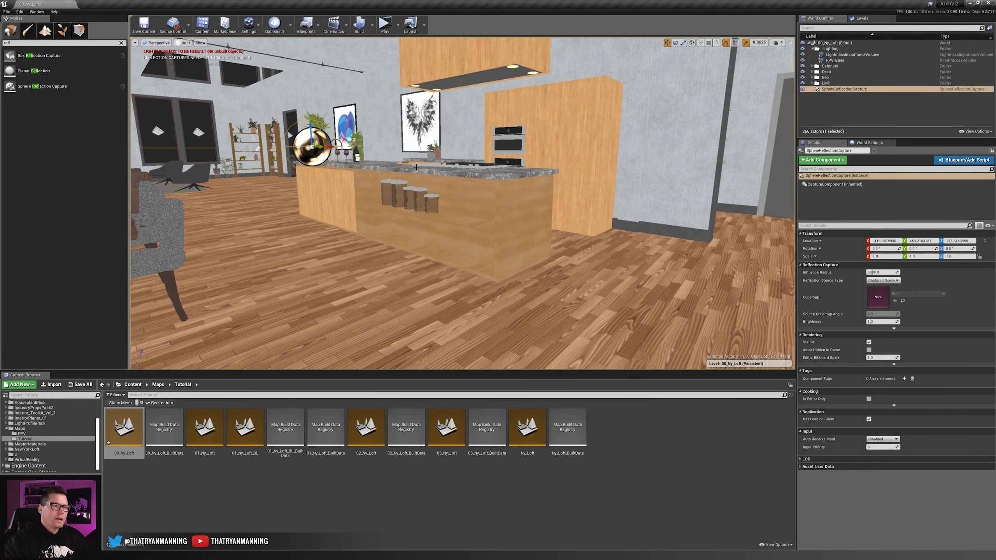
{"action": "key", "text": "w"}
{"action": "right_click_drag", "start_coordinate": [399, 245], "coordinate": [281, 234]}
{"action": "right_click_drag", "start_coordinate": [274, 196], "coordinate": [411, 165]}
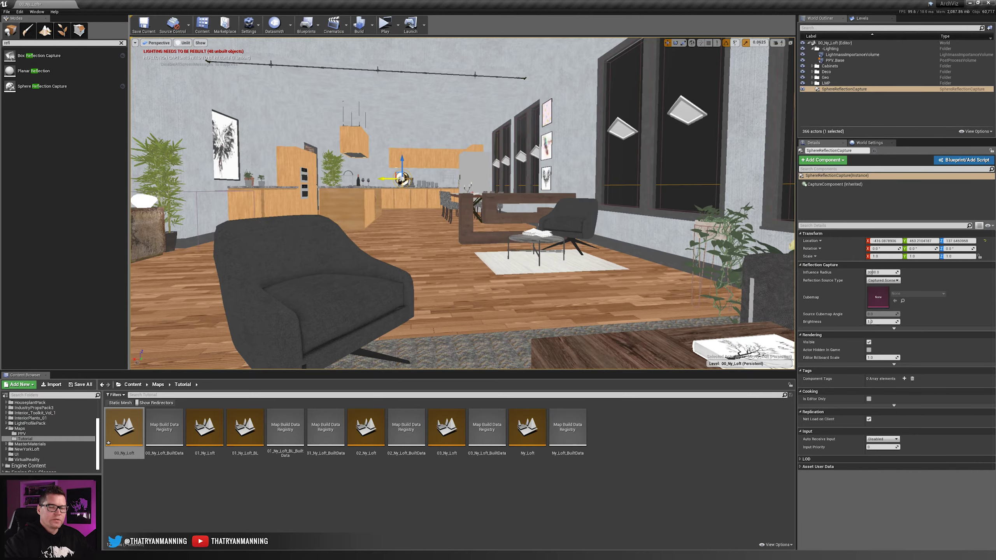
{"action": "key", "text": "w"}
{"action": "right_click_drag", "start_coordinate": [403, 187], "coordinate": [251, 210]}
{"action": "right_click_drag", "start_coordinate": [396, 220], "coordinate": [433, 209]}
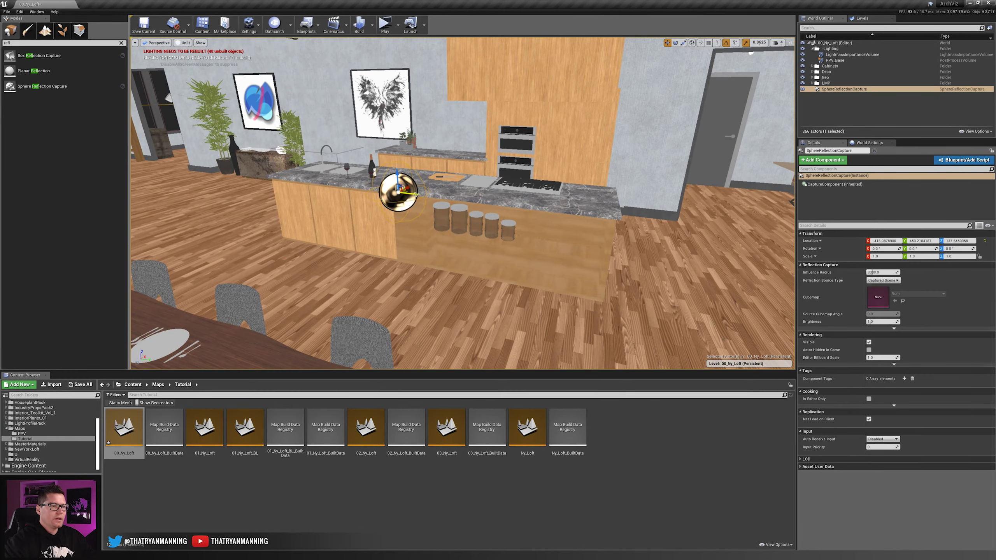
{"action": "left_click_drag", "start_coordinate": [416, 194], "coordinate": [723, 232]}
{"action": "key", "text": "w"}
{"action": "right_click_drag", "start_coordinate": [585, 207], "coordinate": [660, 206]}
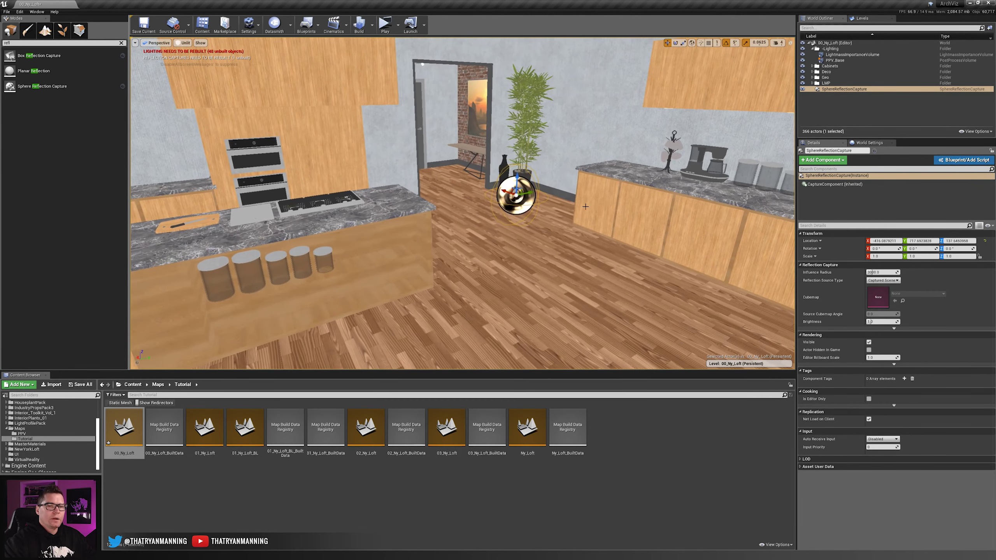
Step: Set the reflection capture's Influence Radius to 600
{"action": "left_click", "coordinate": [882, 271]}
{"action": "type", "text": "8"}
{"action": "key", "text": "Return"}
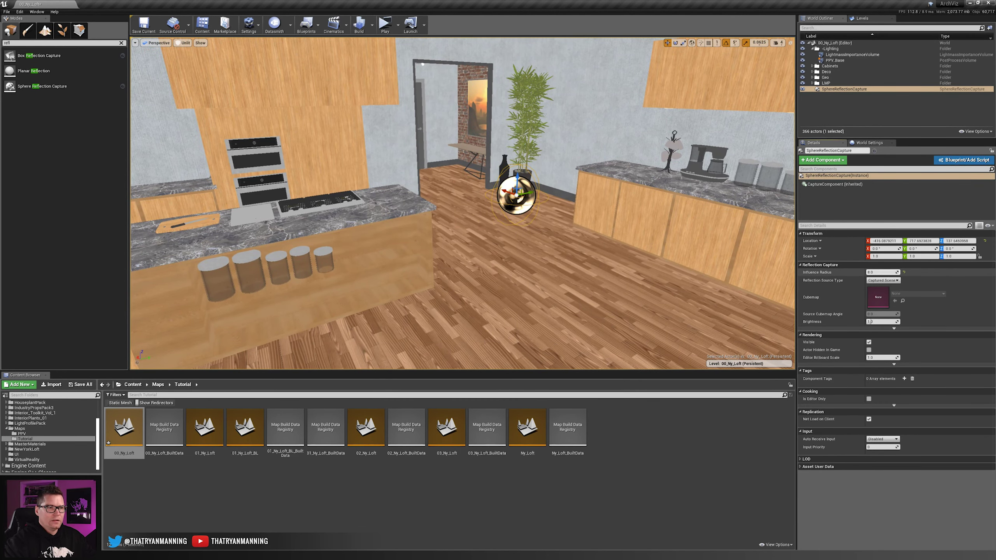
{"action": "left_click", "coordinate": [875, 272]}
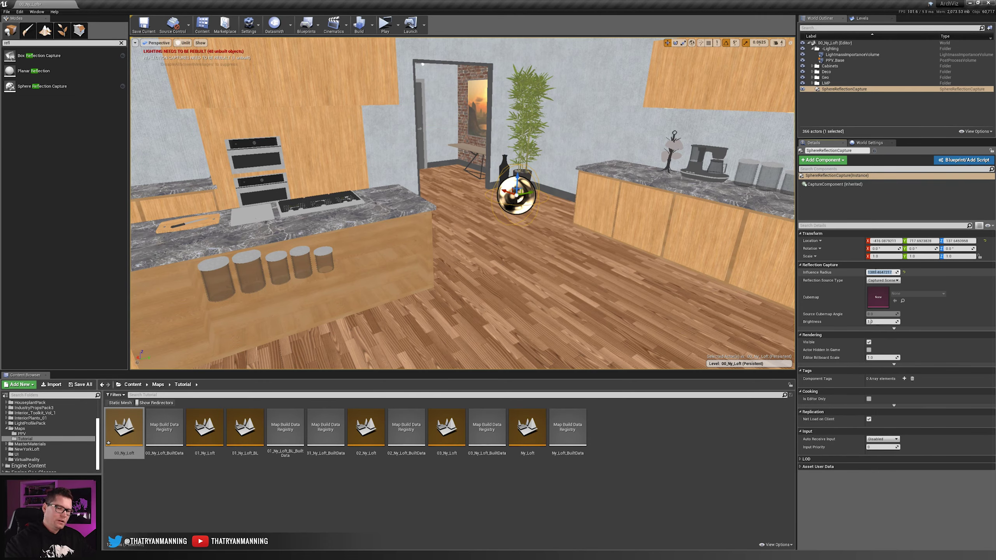
{"action": "type", "text": "600"}
{"action": "key", "text": "Return"}
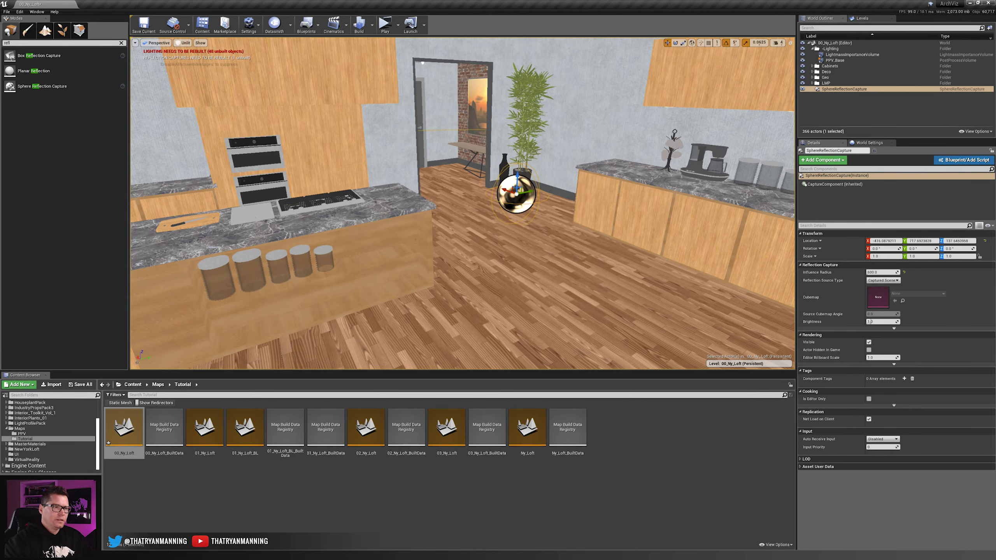
Step: Check the influence sphere from outside the loft and shift the capture farther along Y toward the kitchen's end wall
{"action": "key", "text": "s"}
{"action": "right_click_drag", "start_coordinate": [490, 204], "coordinate": [380, 210]}
{"action": "key", "text": "q"}
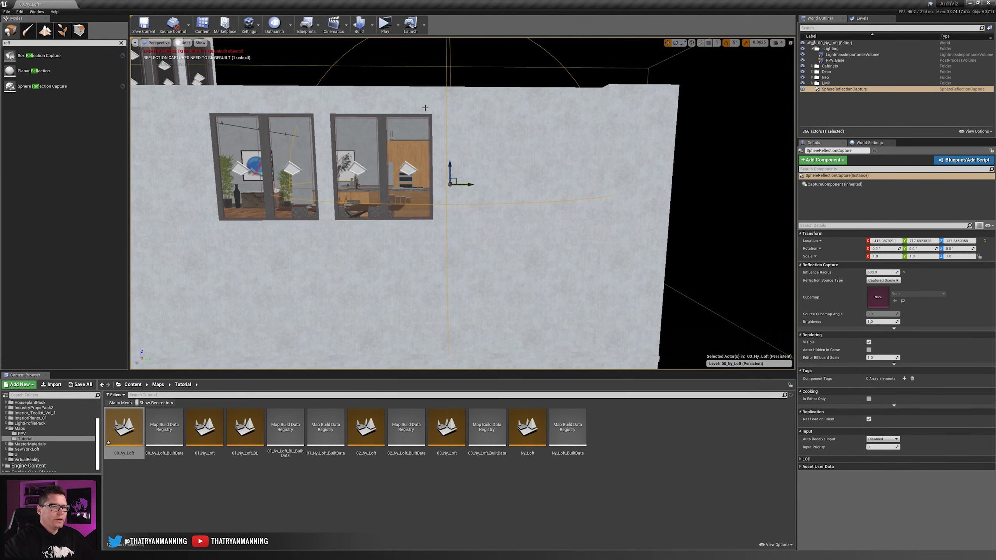
{"action": "left_click_drag", "start_coordinate": [458, 174], "coordinate": [501, 162]}
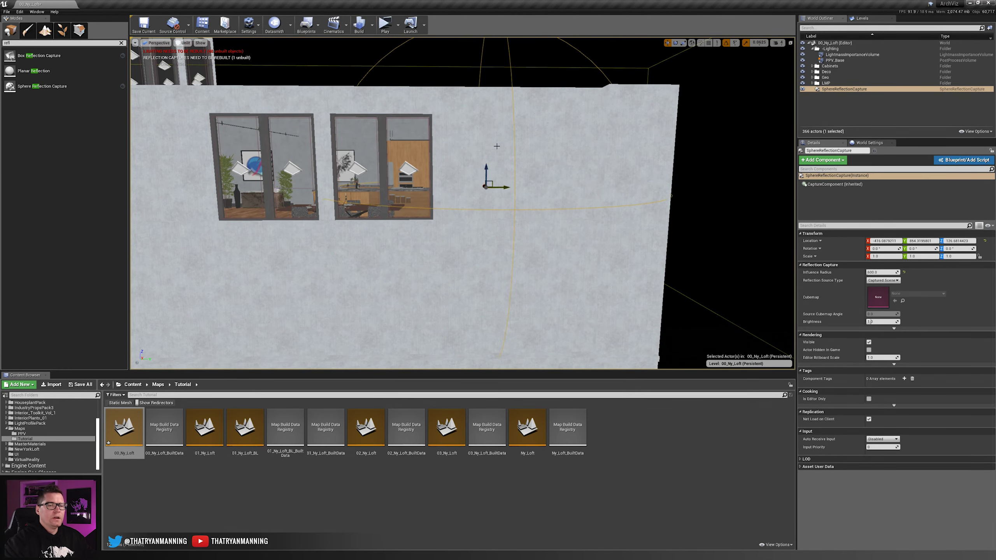
Step: Duplicate the reflection capture along Y to the side of the kitchen island facing the dining table
{"action": "scroll", "coordinate": [502, 162], "scroll_direction": "up", "scroll_amount": 3}
{"action": "key", "text": "w"}
{"action": "right_click_drag", "start_coordinate": [501, 162], "coordinate": [488, 172]}
{"action": "key", "text": "s"}
{"action": "key", "text": "w"}
{"action": "mouse_move", "coordinate": [569, 172]}
{"action": "right_mouse_down"}
{"action": "mouse_move", "coordinate": [547, 175]}
{"action": "mouse_move", "coordinate": [569, 172]}
{"action": "right_mouse_up"}
{"action": "key", "text": "d"}
{"action": "key", "text": "a"}
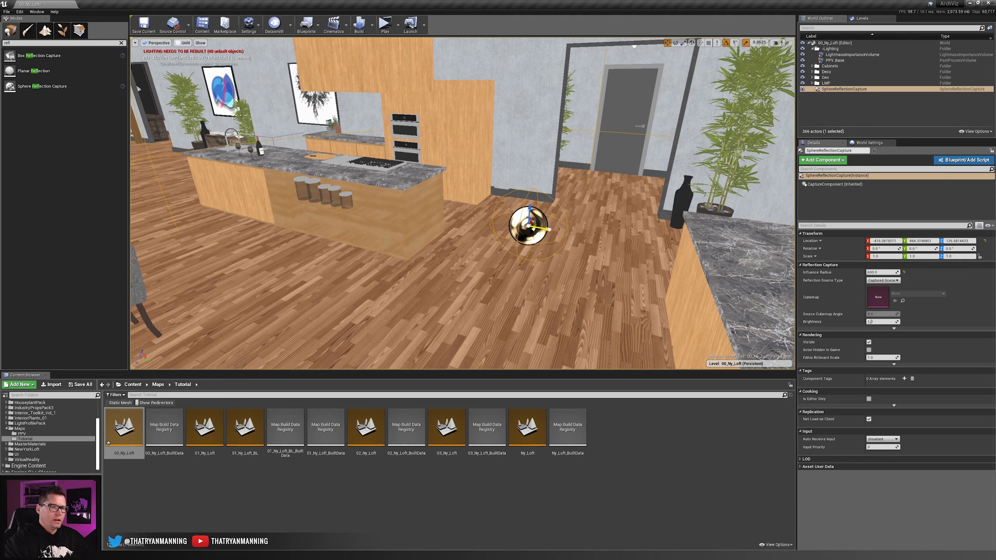
{"action": "left_click_drag", "start_coordinate": [540, 228], "coordinate": [202, 168], "text": "alt"}
{"action": "right_click", "coordinate": [196, 157]}
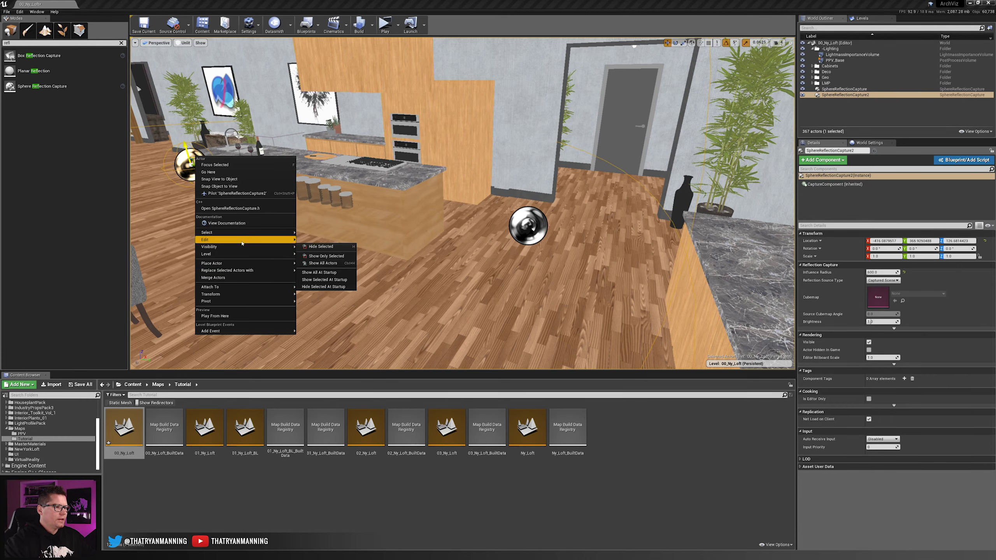
{"action": "mouse_move", "coordinate": [242, 242]}
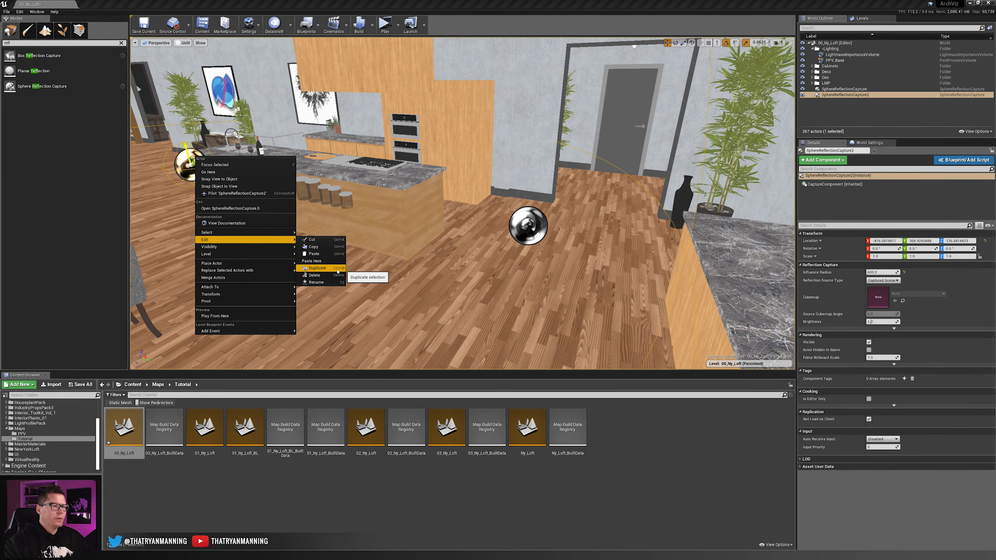
Step: Add two more copies of the reflection capture along Y, one past the island's sink end and one beside the living room armchair
{"action": "left_click_drag", "start_coordinate": [400, 182], "coordinate": [455, 96], "text": "alt"}
{"action": "right_click_drag", "start_coordinate": [455, 96], "coordinate": [451, 71]}
{"action": "right_click_drag", "start_coordinate": [455, 165], "coordinate": [486, 173]}
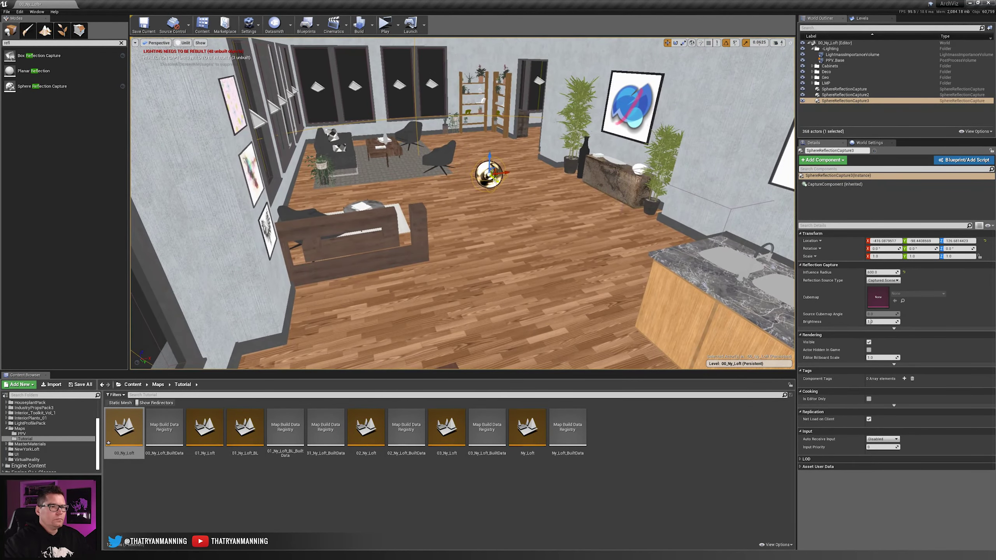
{"action": "left_click_drag", "start_coordinate": [486, 173], "coordinate": [425, 121], "text": "alt"}
{"action": "right_click_drag", "start_coordinate": [486, 171], "coordinate": [603, 204]}
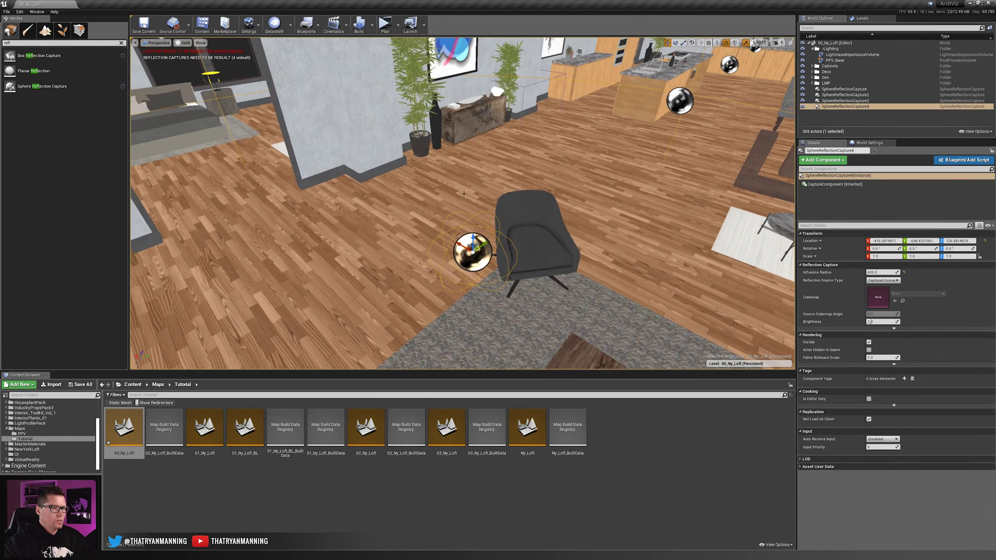
Step: Copy the armchair's reflection capture along X into the bedroom, and copy the kitchen-end capture along X toward the hallway
{"action": "left_click_drag", "start_coordinate": [458, 245], "coordinate": [185, 163], "text": "alt"}
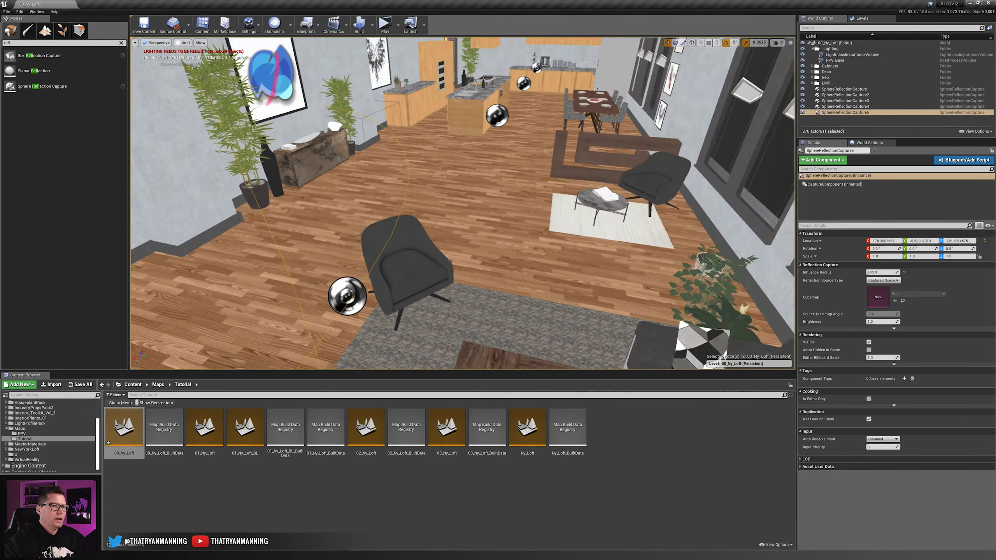
{"action": "right_click_drag", "start_coordinate": [510, 165], "coordinate": [508, 144]}
{"action": "left_click", "coordinate": [504, 167]}
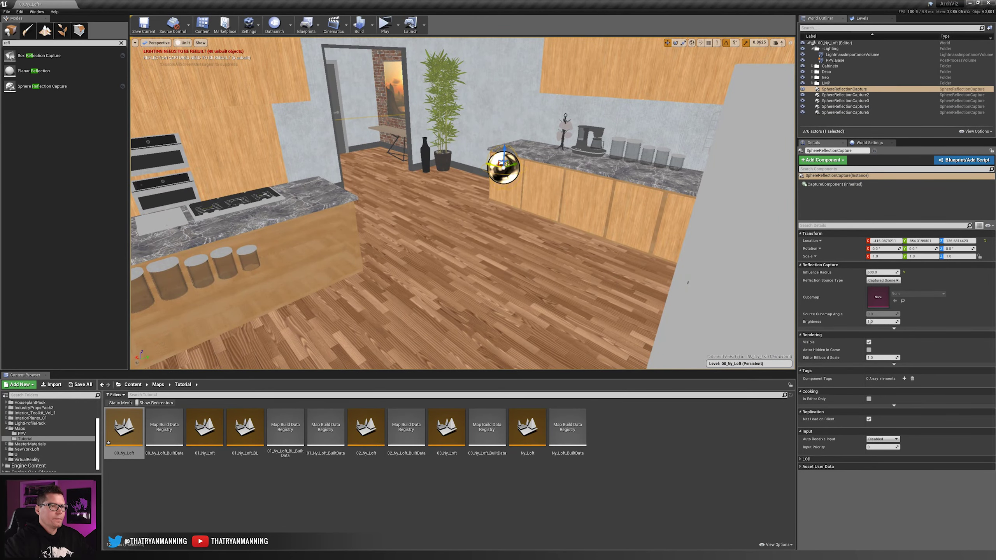
{"action": "left_click_drag", "start_coordinate": [490, 167], "coordinate": [347, 133], "text": "alt"}
{"action": "right_click_drag", "start_coordinate": [347, 133], "coordinate": [231, 120]}
{"action": "right_click_drag", "start_coordinate": [503, 105], "coordinate": [504, 105]}
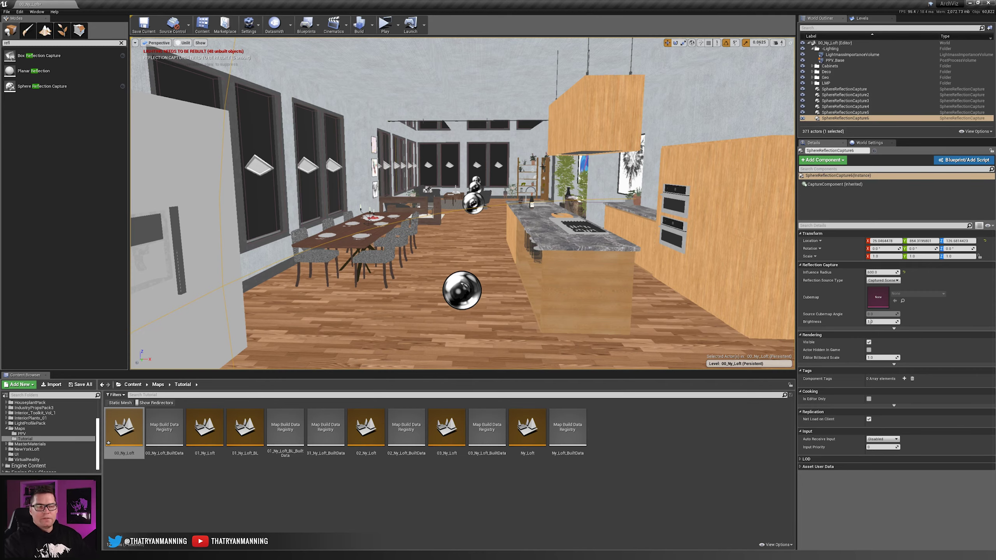
Step: Switch the viewport to game view to hide the helper icons and frame the dining table and kitchen island
{"action": "mouse_move", "coordinate": [543, 166]}
{"action": "right_mouse_down"}
{"action": "mouse_move", "coordinate": [555, 151]}
{"action": "mouse_move", "coordinate": [547, 164]}
{"action": "right_mouse_up"}
{"action": "key", "text": "g"}
{"action": "key", "text": "s"}
{"action": "right_click_drag", "start_coordinate": [504, 206], "coordinate": [504, 206]}
{"action": "key", "text": "w"}
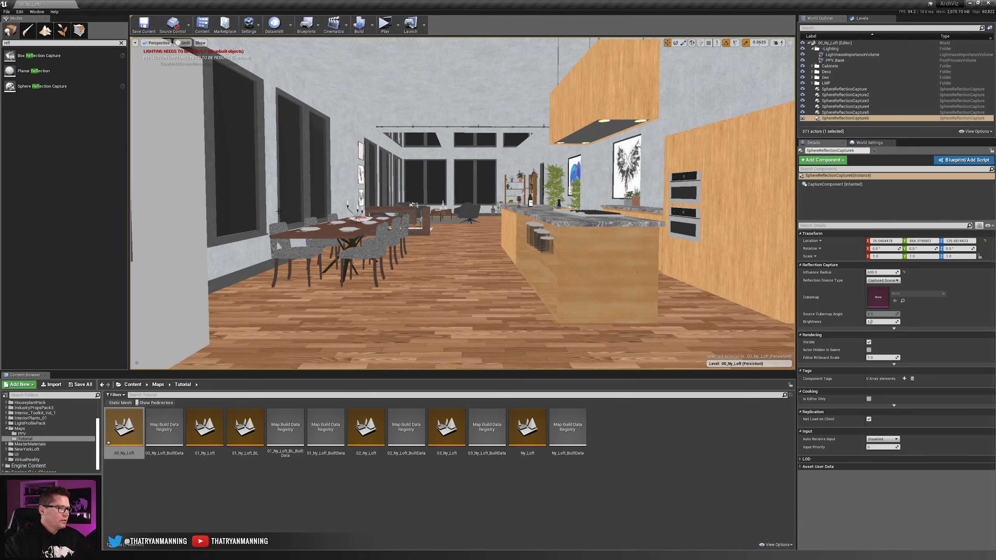
Step: Open the dining table's mesh in the static mesh editor, overlay UV Channel 0, and place the window beside the table
{"action": "left_click", "coordinate": [331, 234]}
{"action": "key", "text": "f"}
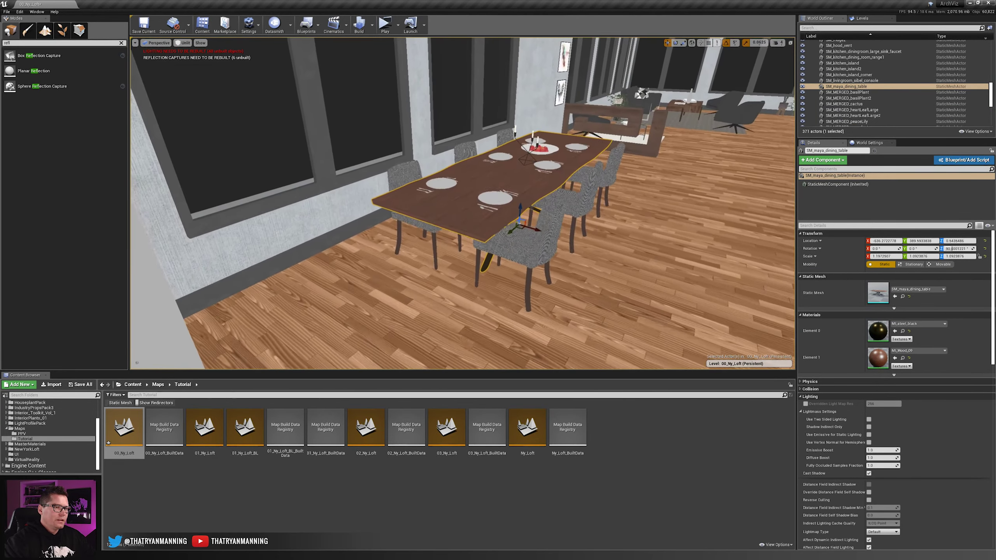
{"action": "key", "text": "ctrl+e"}
{"action": "left_click_drag", "start_coordinate": [0, 178], "coordinate": [491, 119]}
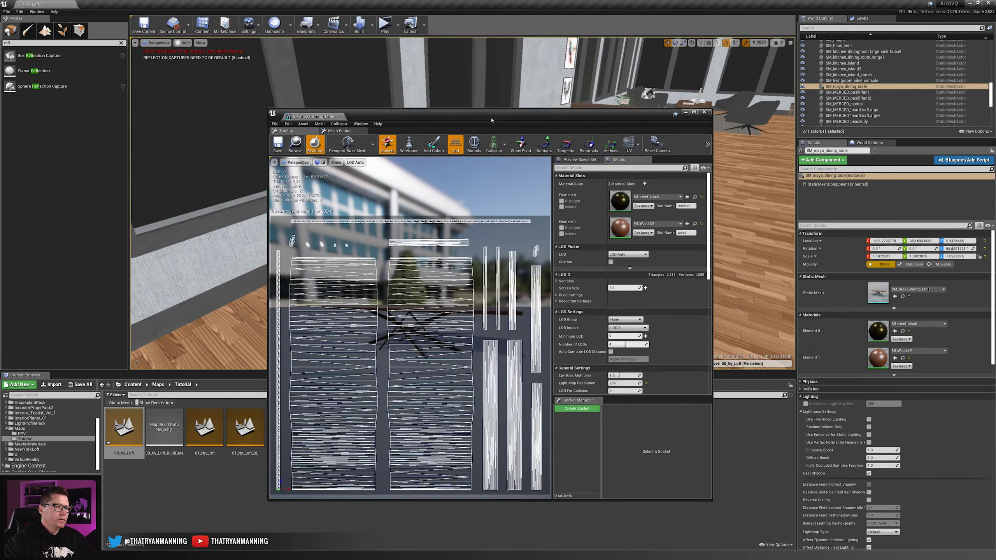
{"action": "left_click", "coordinate": [642, 149]}
{"action": "left_click", "coordinate": [635, 169]}
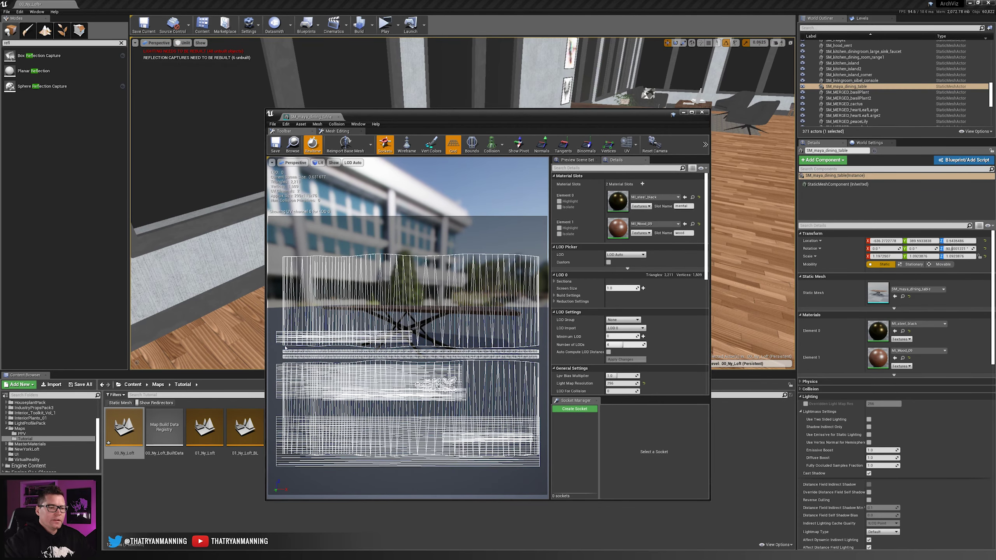
{"action": "left_click_drag", "start_coordinate": [392, 114], "coordinate": [596, 123]}
{"action": "right_click_drag", "start_coordinate": [384, 237], "coordinate": [406, 236]}
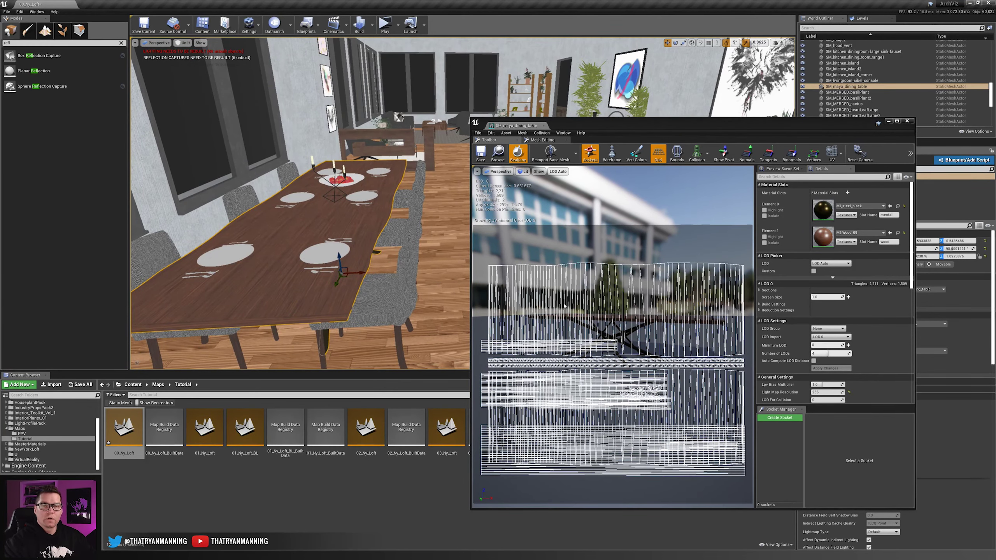
Step: Compare the table mesh's UV Channel 1 and UV Channel 0 overlays, ending on UV Channel 1
{"action": "left_click", "coordinate": [838, 155]}
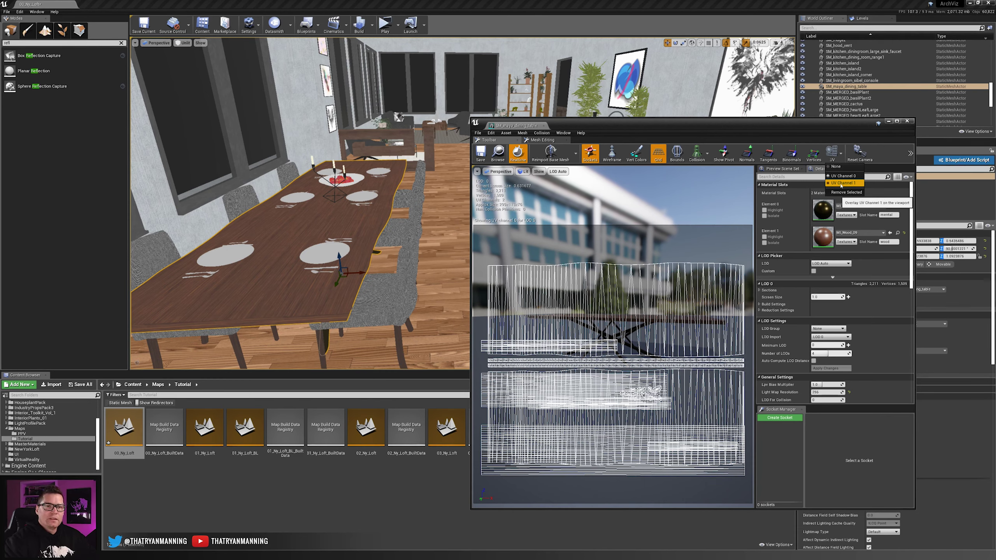
{"action": "left_click", "coordinate": [841, 183]}
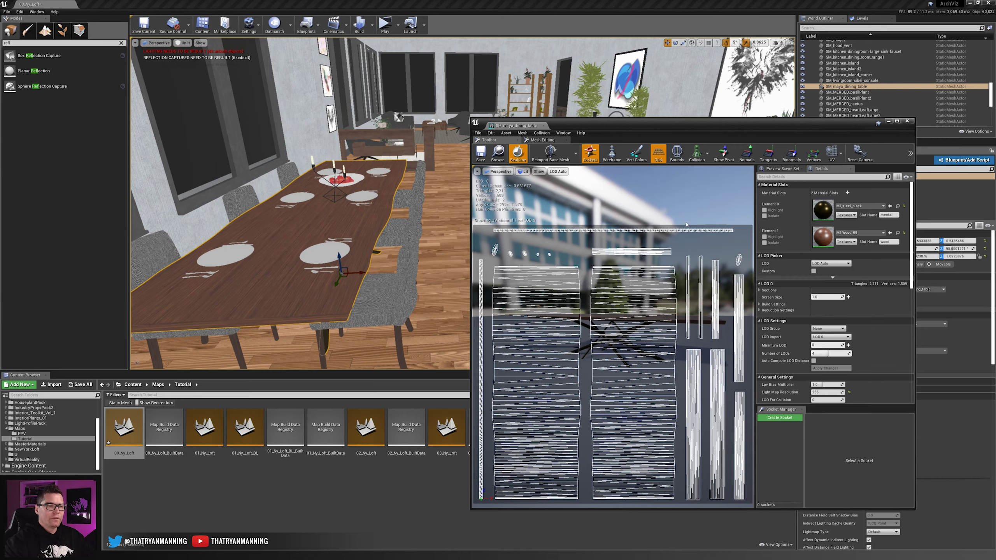
{"action": "left_click", "coordinate": [833, 154]}
{"action": "left_click", "coordinate": [843, 177]}
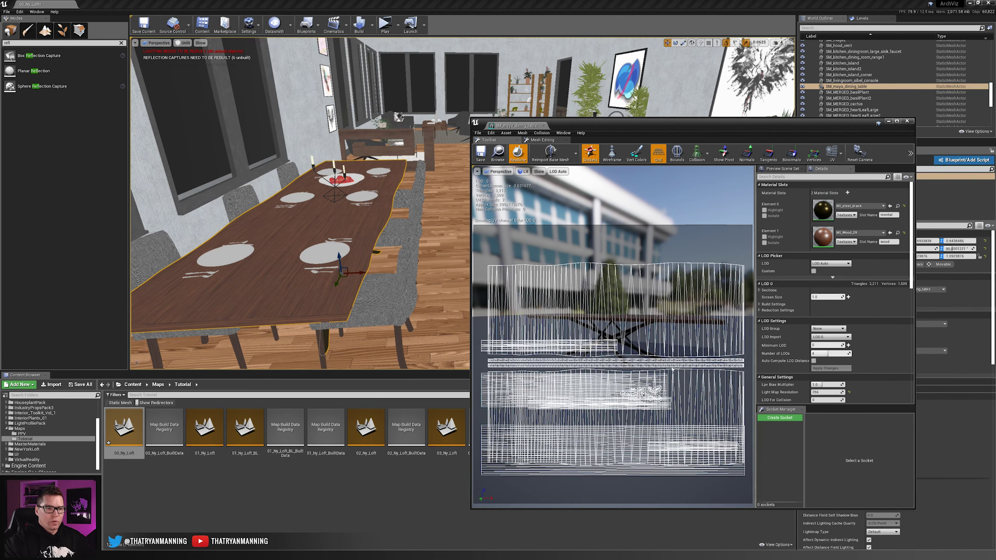
{"action": "left_click", "coordinate": [840, 154]}
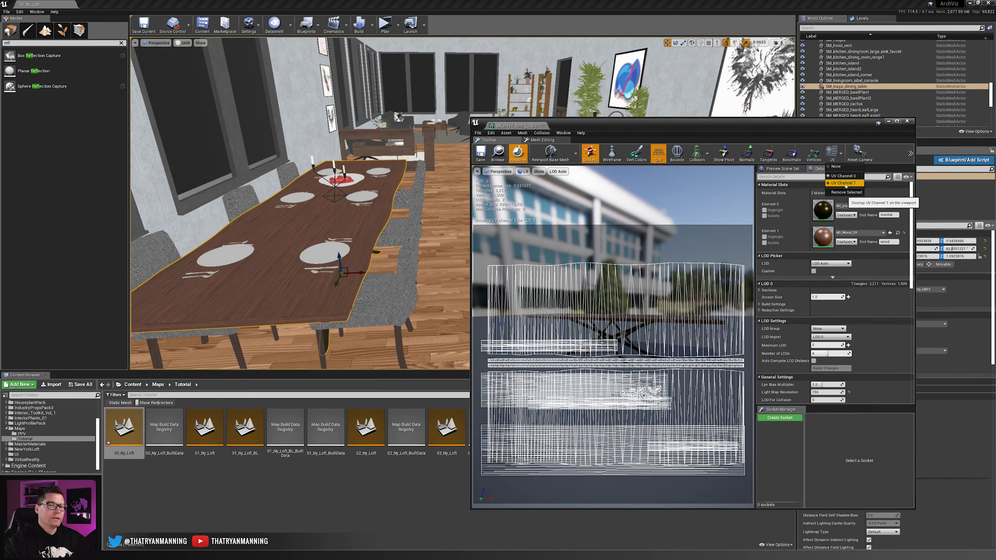
{"action": "left_click", "coordinate": [845, 182]}
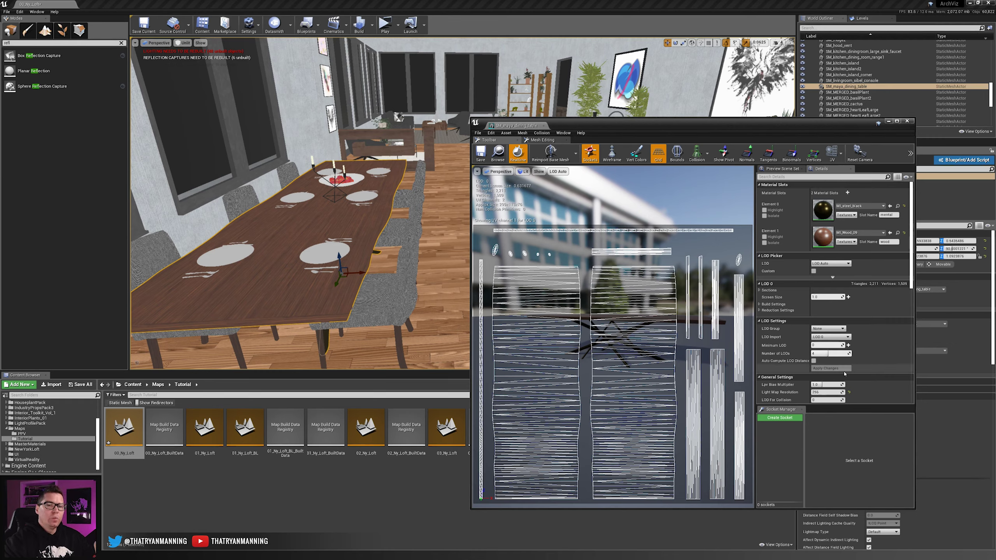
Step: Look over the table mesh's LOD, lightmap resolution, collision and import settings and close the mesh editor
{"action": "scroll", "coordinate": [840, 366], "scroll_direction": "down", "scroll_amount": 3}
{"action": "scroll", "coordinate": [840, 366], "scroll_direction": "down", "scroll_amount": 6}
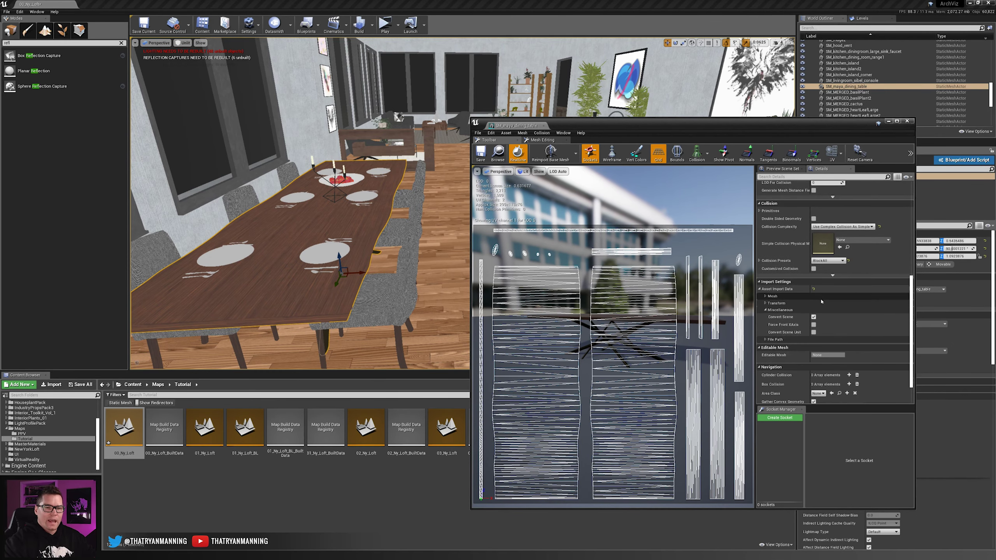
{"action": "scroll", "coordinate": [836, 327], "scroll_direction": "up", "scroll_amount": 8}
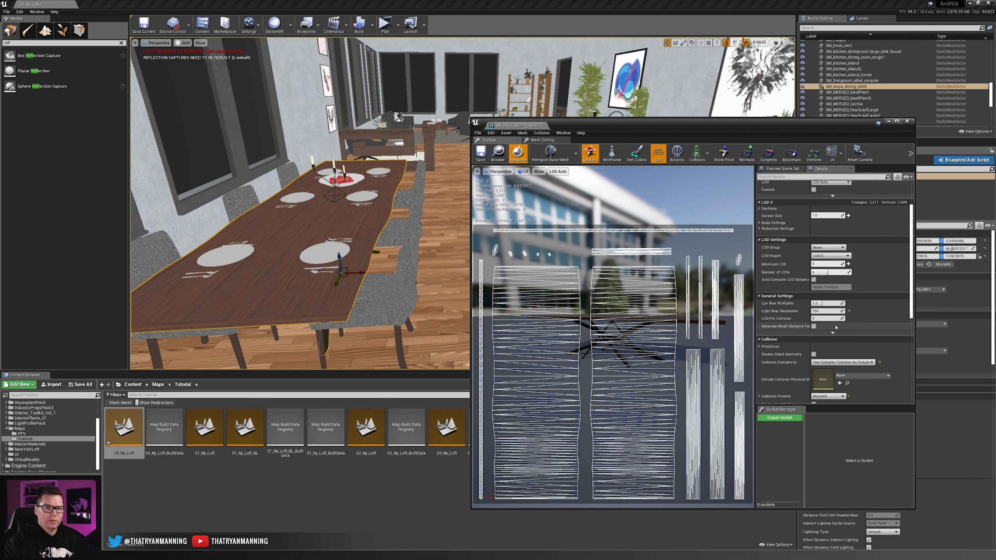
{"action": "scroll", "coordinate": [815, 353], "scroll_direction": "down", "scroll_amount": 2}
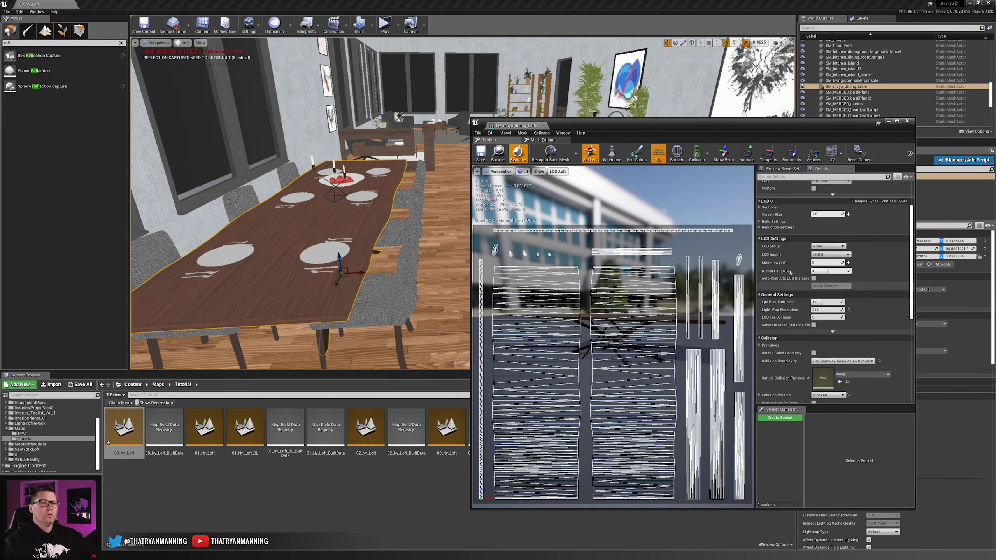
{"action": "left_click", "coordinate": [906, 121]}
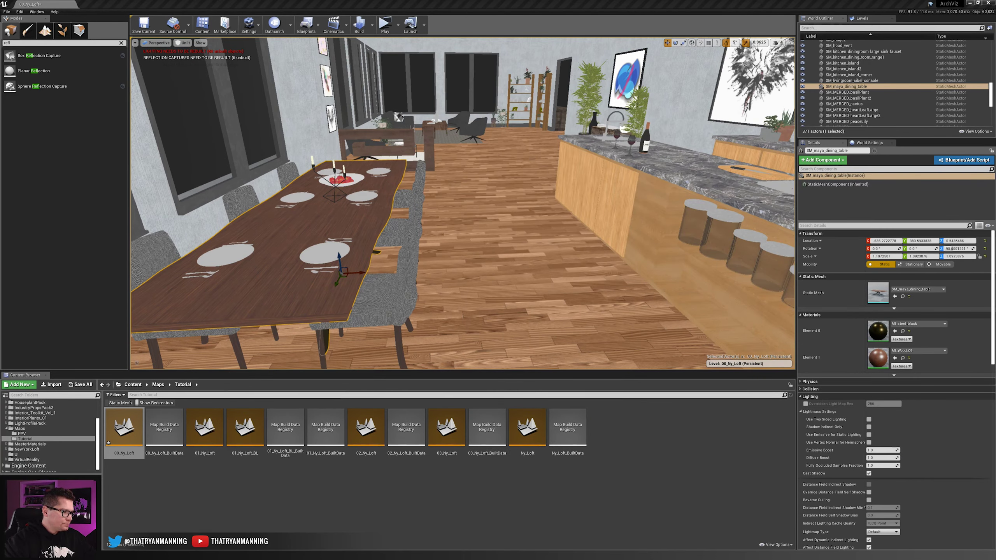
Step: Deselect the dining table, frame the dining area and kitchen, and switch the viewport to the Lightmap Density view
{"action": "right_click_drag", "start_coordinate": [537, 215], "coordinate": [491, 196]}
{"action": "key", "text": "d"}
{"action": "key", "text": "s"}
{"action": "key", "text": "Escape"}
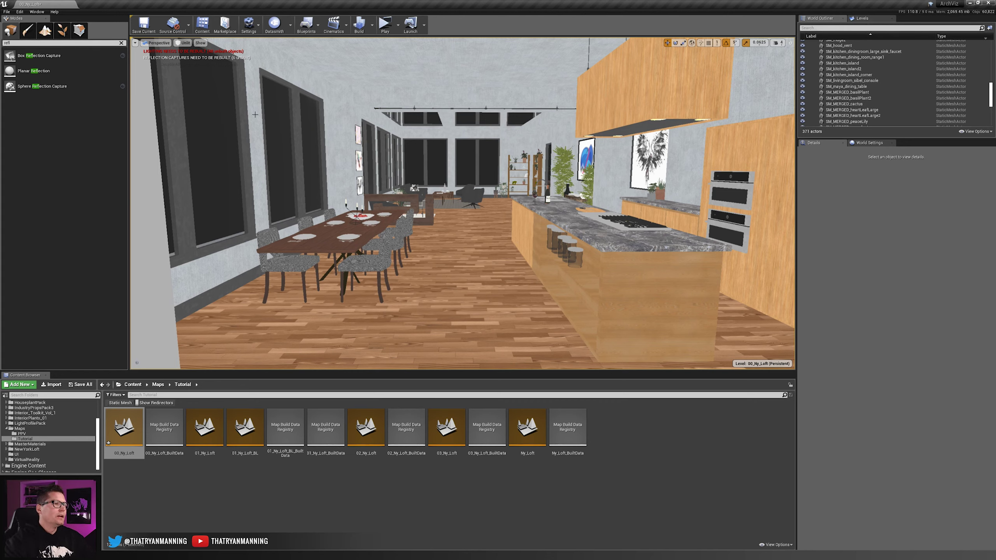
{"action": "left_click", "coordinate": [184, 43]}
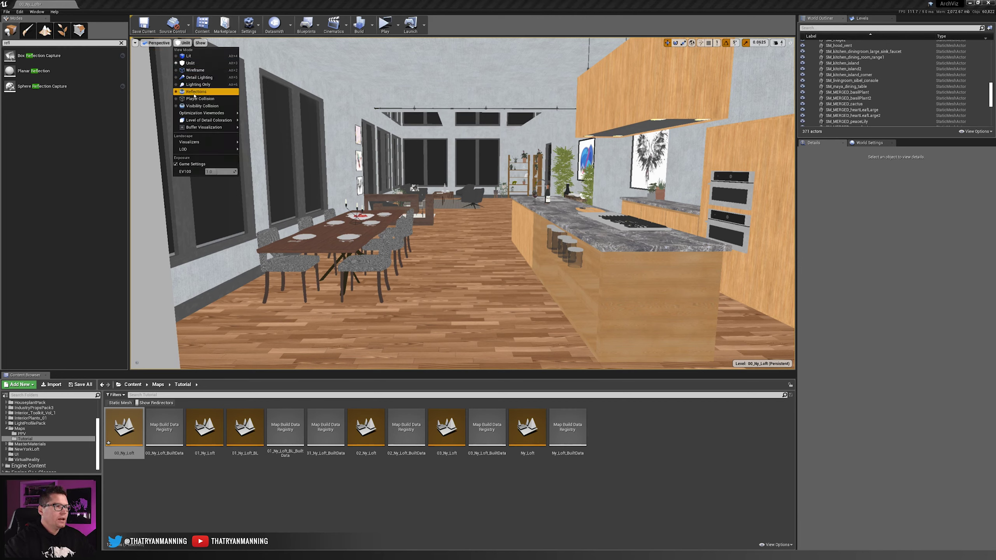
{"action": "mouse_move", "coordinate": [200, 114]}
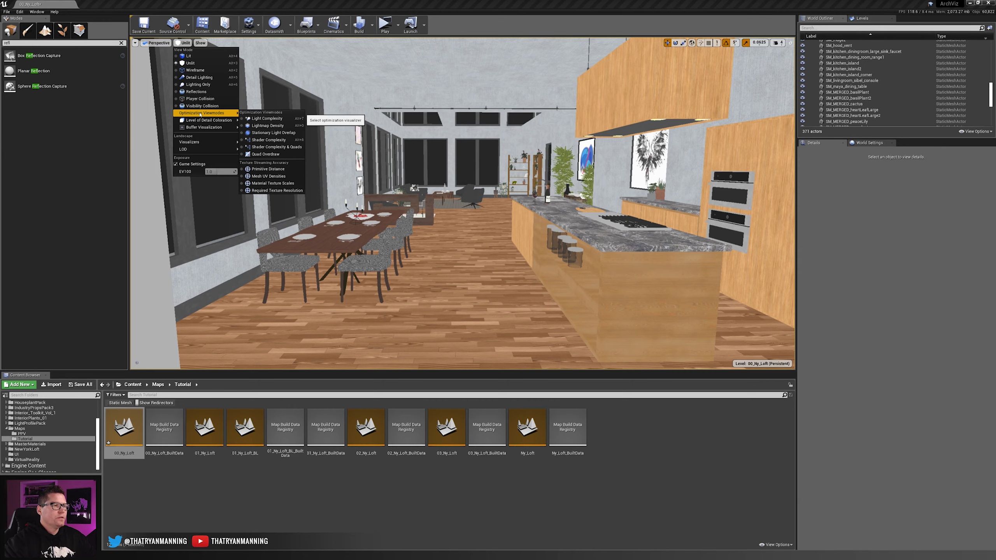
{"action": "left_click", "coordinate": [267, 125]}
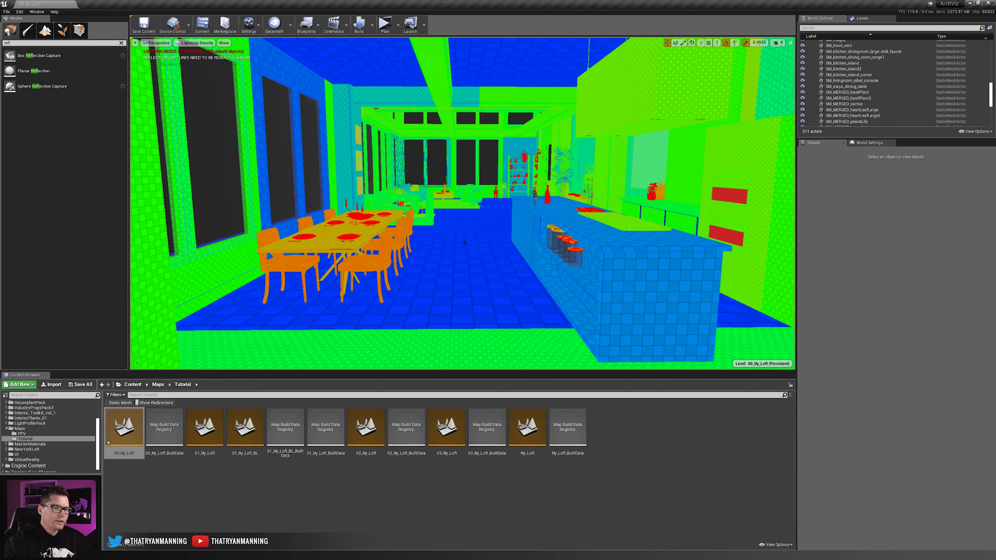
Step: Compare the lightmap density grids of the floor section beside the kitchen island and the adjoining floor strip
{"action": "right_click_drag", "start_coordinate": [463, 204], "coordinate": [541, 314]}
{"action": "right_click_drag", "start_coordinate": [468, 243], "coordinate": [436, 250]}
{"action": "left_click", "coordinate": [436, 189]}
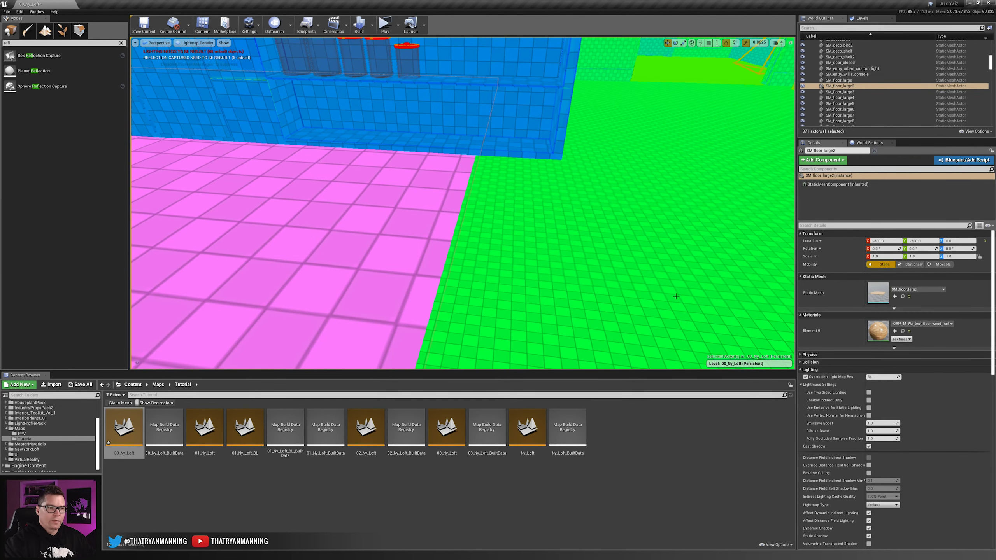
{"action": "left_click", "coordinate": [571, 267]}
{"action": "right_click_drag", "start_coordinate": [550, 207], "coordinate": [478, 180]}
{"action": "scroll", "coordinate": [517, 213], "scroll_direction": "down", "scroll_amount": 5}
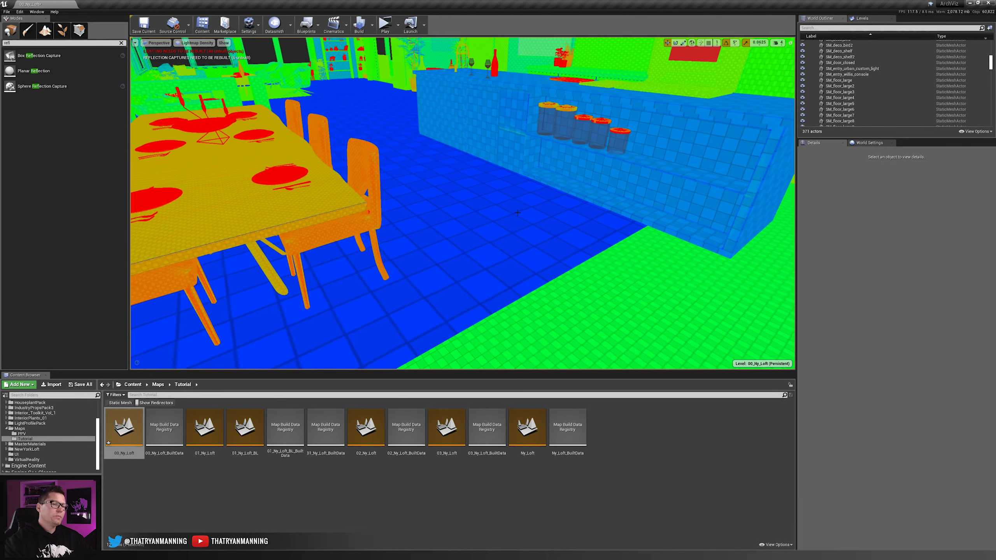
Step: Select the SM_floor_large2 floor section and examine its lightmap density grid close up and from across the room
{"action": "left_click", "coordinate": [432, 153]}
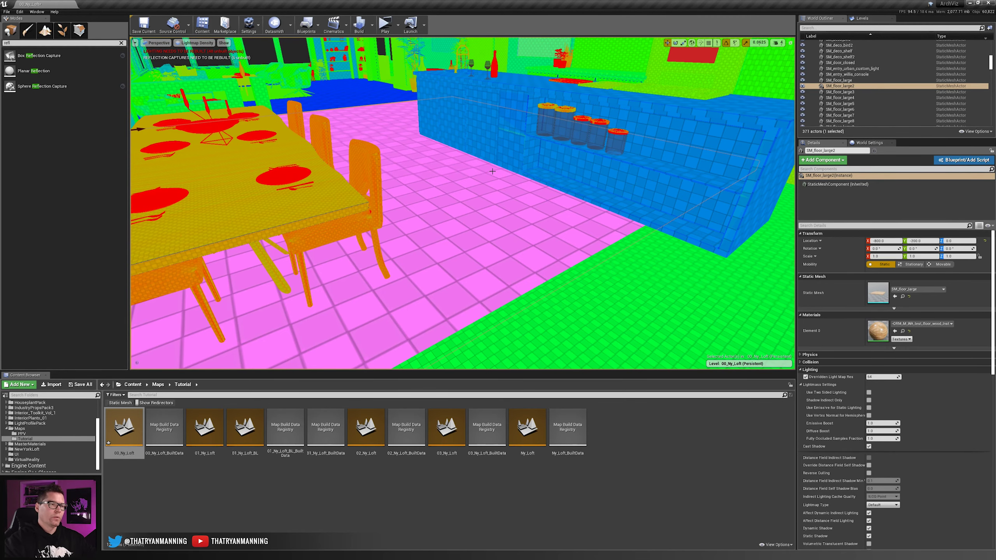
{"action": "right_click_drag", "start_coordinate": [536, 204], "coordinate": [568, 231]}
{"action": "key", "text": "Escape"}
{"action": "key", "text": "s"}
{"action": "key", "text": "a"}
{"action": "key", "text": "w"}
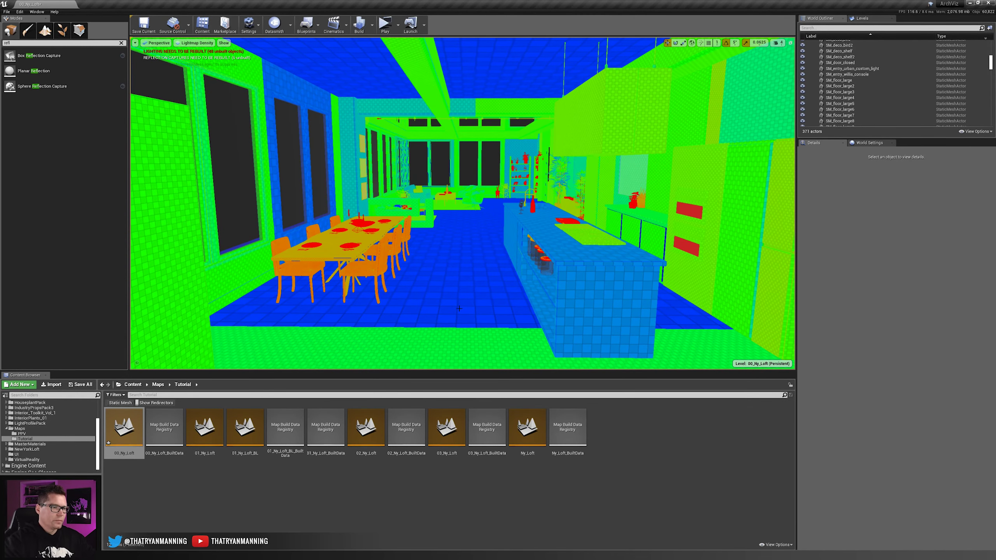
{"action": "left_click", "coordinate": [463, 267]}
{"action": "mouse_move", "coordinate": [463, 267]}
{"action": "right_mouse_down"}
{"action": "mouse_move", "coordinate": [466, 290]}
{"action": "mouse_move", "coordinate": [459, 262]}
{"action": "right_mouse_up"}
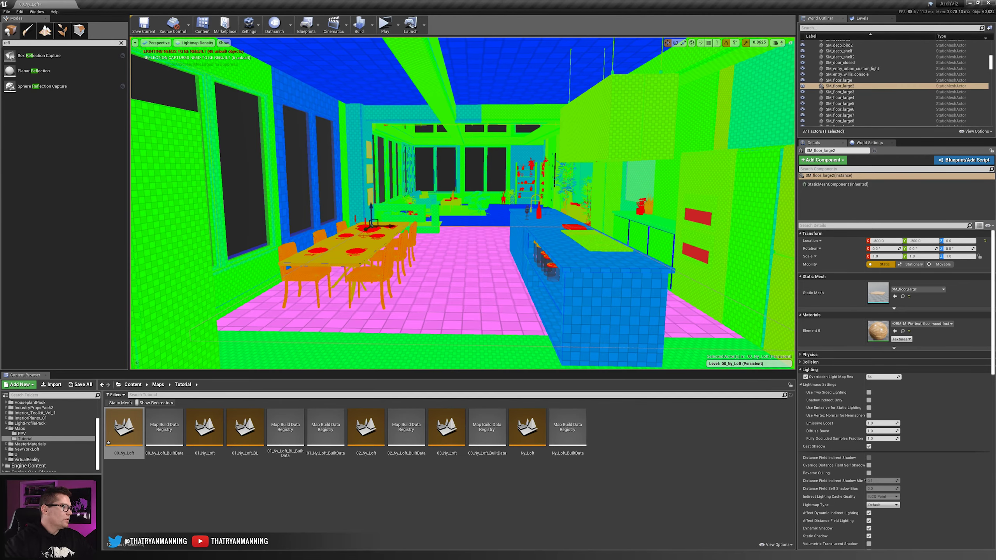
Step: Check the Light Map Resolution in the dining table's mesh editor, close it, and look over the floor section's Lighting settings
{"action": "left_click_drag", "start_coordinate": [0, 169], "coordinate": [535, 143]}
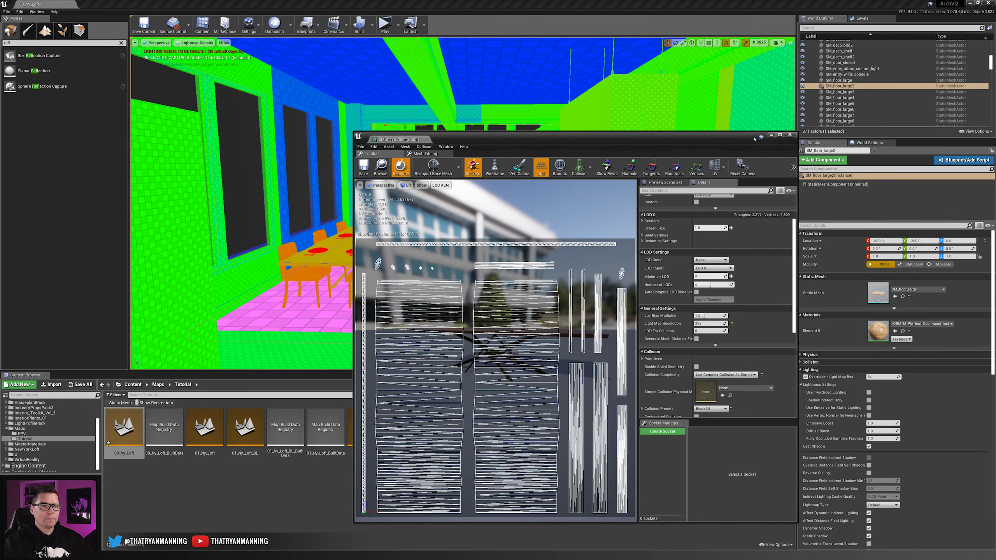
{"action": "left_click", "coordinate": [789, 135]}
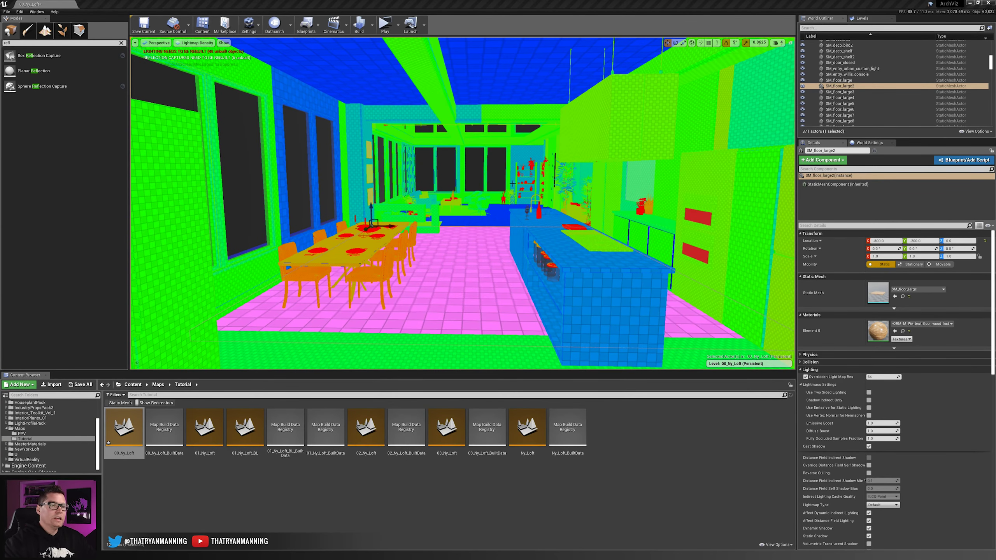
{"action": "left_click", "coordinate": [800, 369]}
{"action": "left_click", "coordinate": [800, 370]}
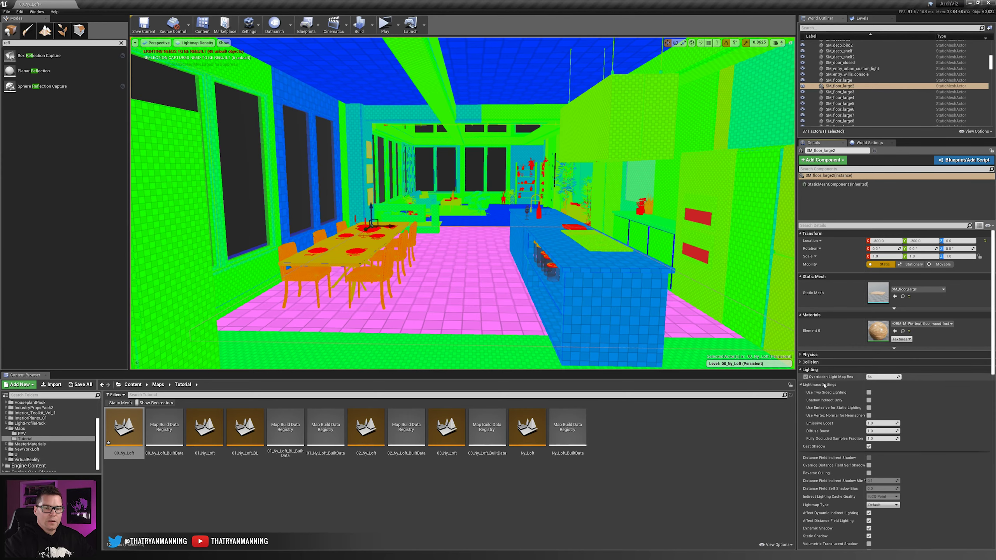
{"action": "left_click", "coordinate": [807, 377]}
{"action": "left_click", "coordinate": [806, 378]}
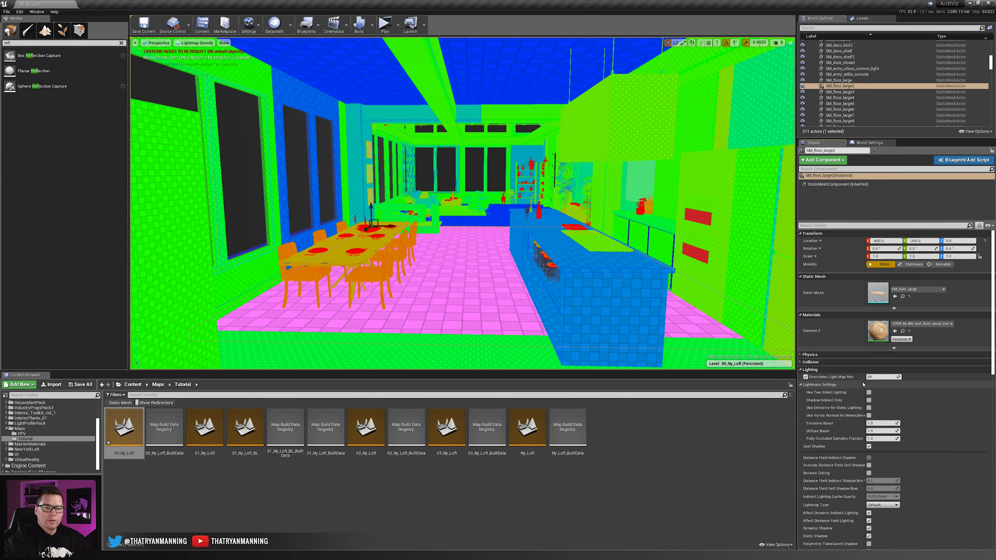
Step: Raise the overridden light map resolution of the floor section under the dining table to about 1150
{"action": "left_click_drag", "start_coordinate": [872, 377], "coordinate": [902, 377]}
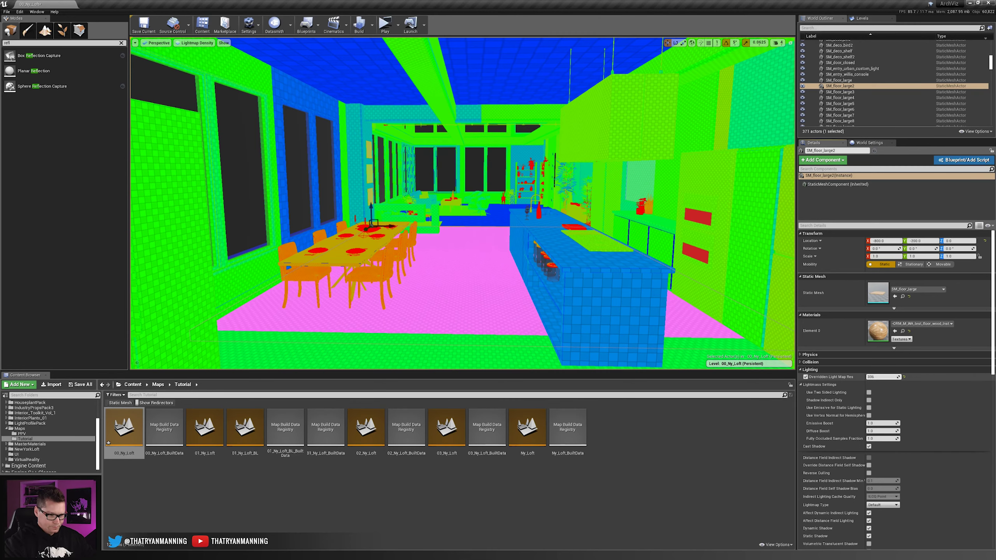
{"action": "key", "text": "Escape"}
{"action": "left_click", "coordinate": [471, 291]}
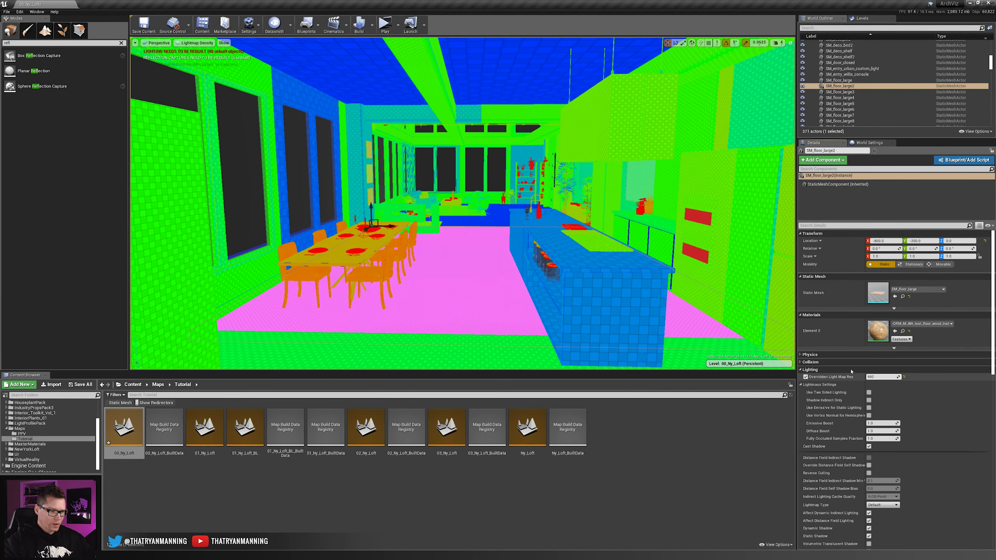
{"action": "key", "text": "Escape"}
{"action": "left_click", "coordinate": [430, 282]}
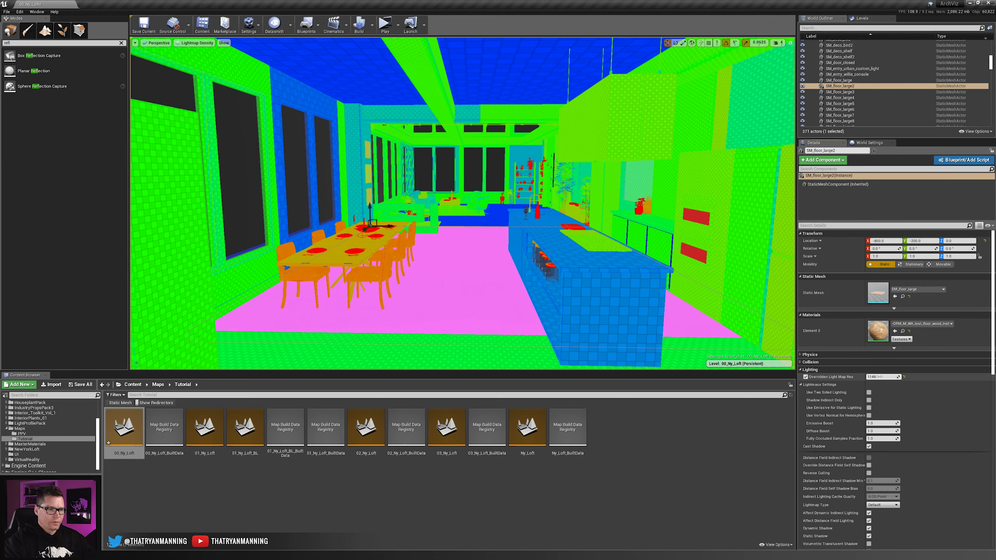
{"action": "key", "text": "Escape"}
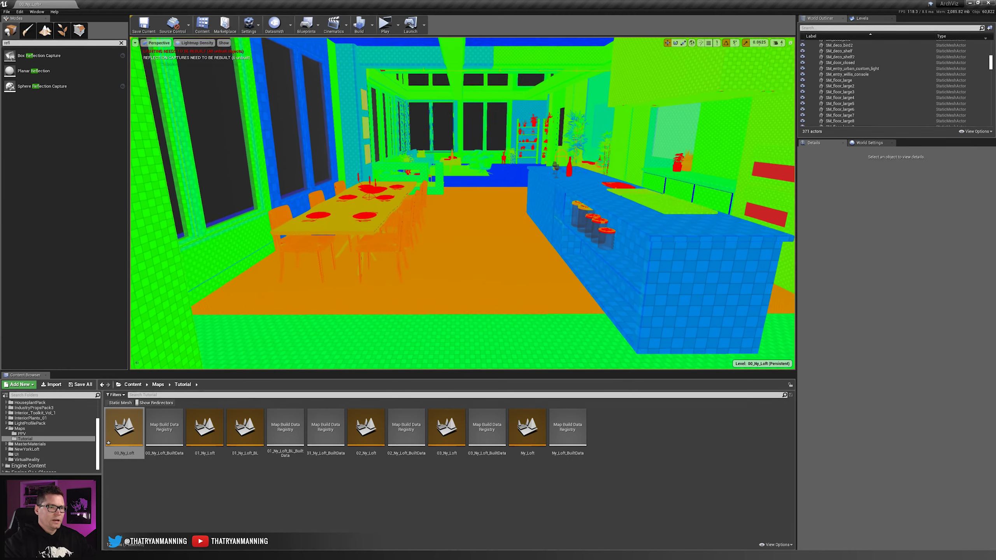
Step: Lower the overridden light map resolution of the floor section under the dining table until its density shades yellow instead of orange
{"action": "key", "text": "d"}
{"action": "right_click_drag", "start_coordinate": [487, 236], "coordinate": [486, 236]}
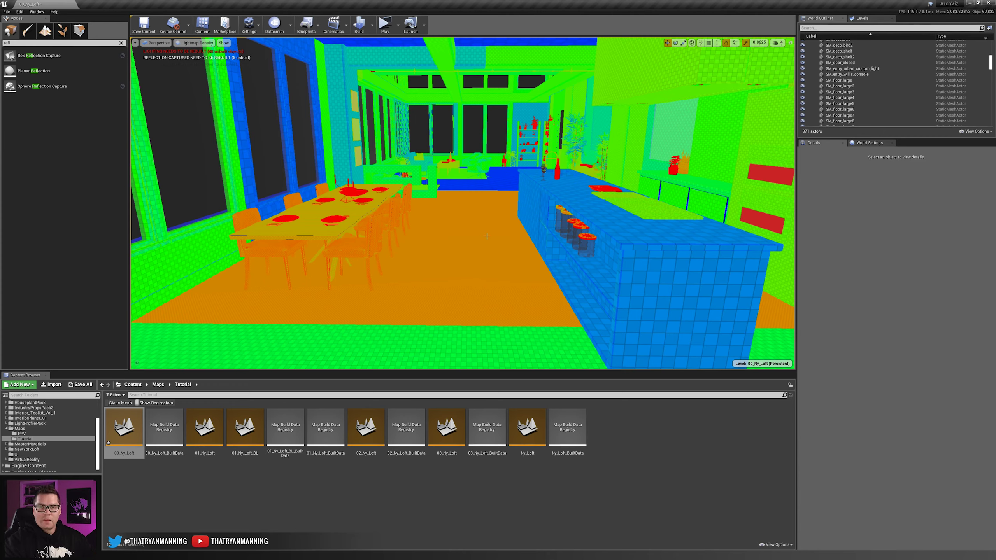
{"action": "left_click", "coordinate": [486, 229]}
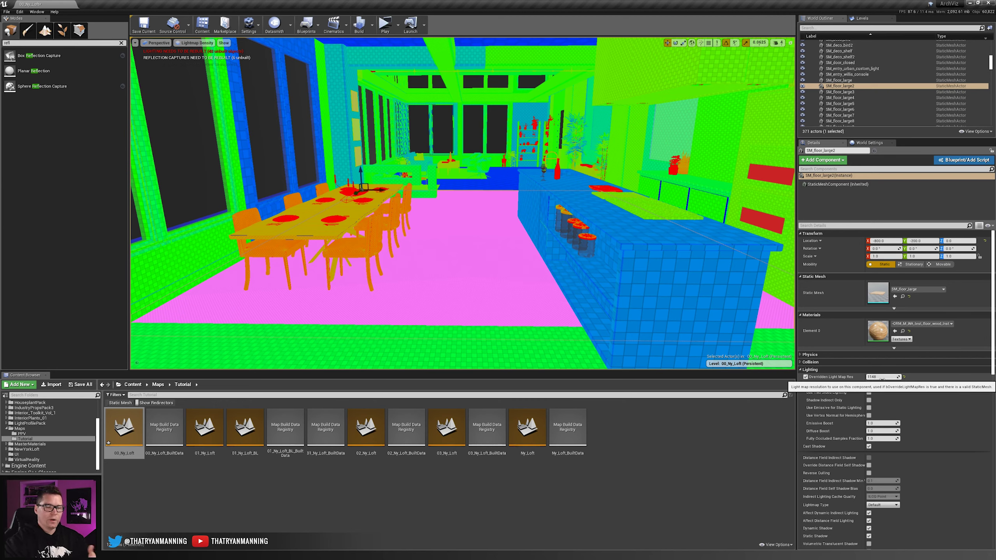
{"action": "right_click_drag", "start_coordinate": [463, 204], "coordinate": [458, 177]}
{"action": "key", "text": "Escape"}
{"action": "key", "text": "s"}
{"action": "right_click_drag", "start_coordinate": [554, 231], "coordinate": [560, 224]}
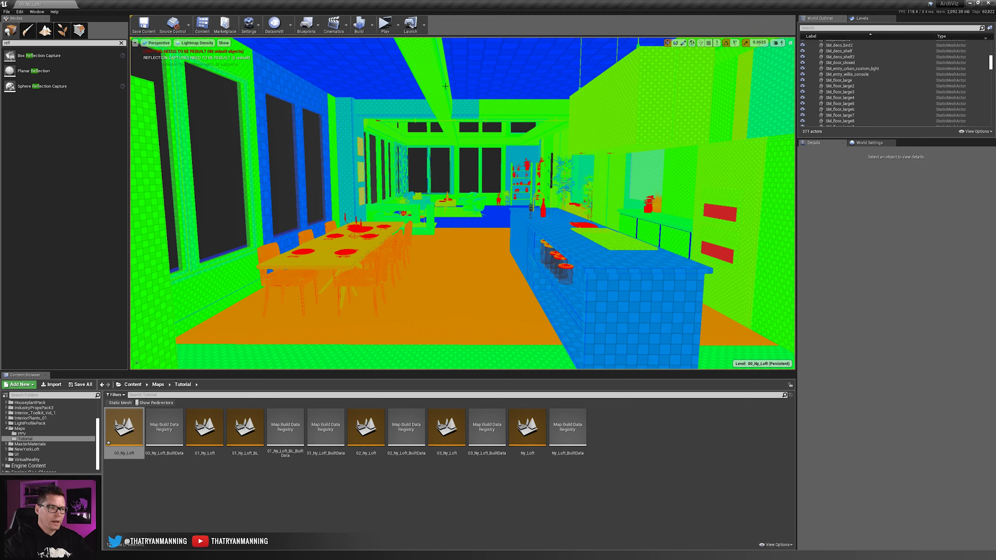
{"action": "left_click", "coordinate": [469, 287]}
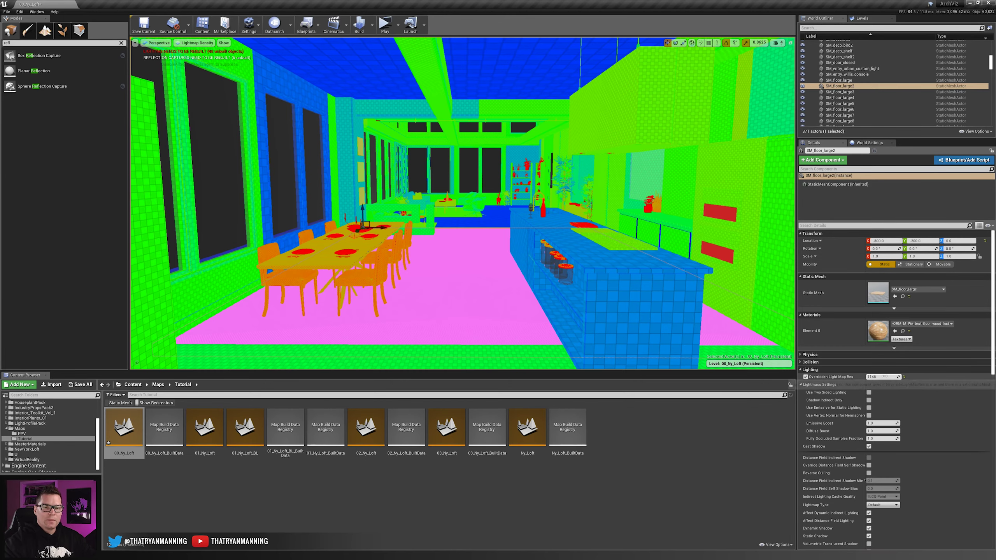
{"action": "key", "text": "Escape"}
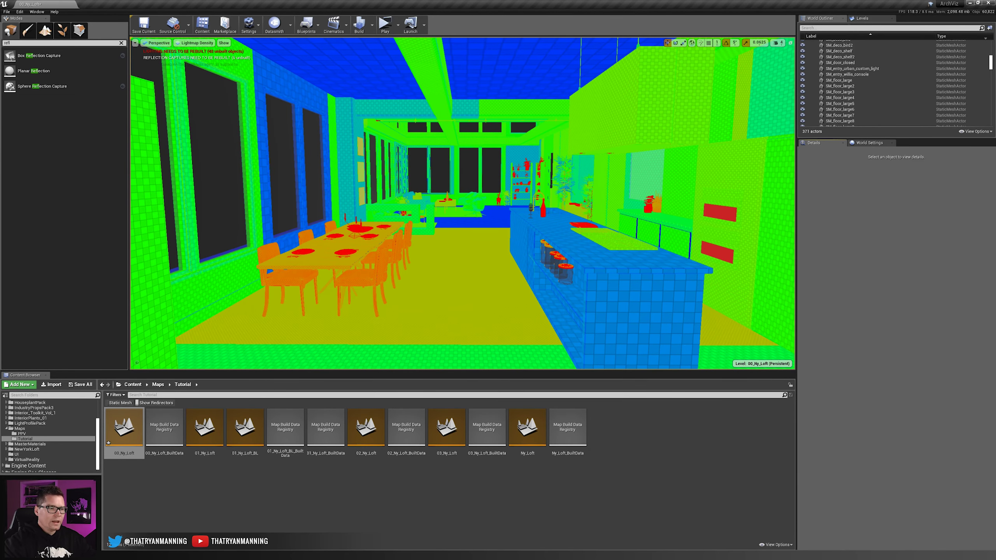
Step: Raise the overridden light map resolution of the adjoining floor strip SM_floor_large3 until its density color matches the main floor section
{"action": "right_click_drag", "start_coordinate": [474, 259], "coordinate": [570, 306]}
{"action": "key", "text": "w"}
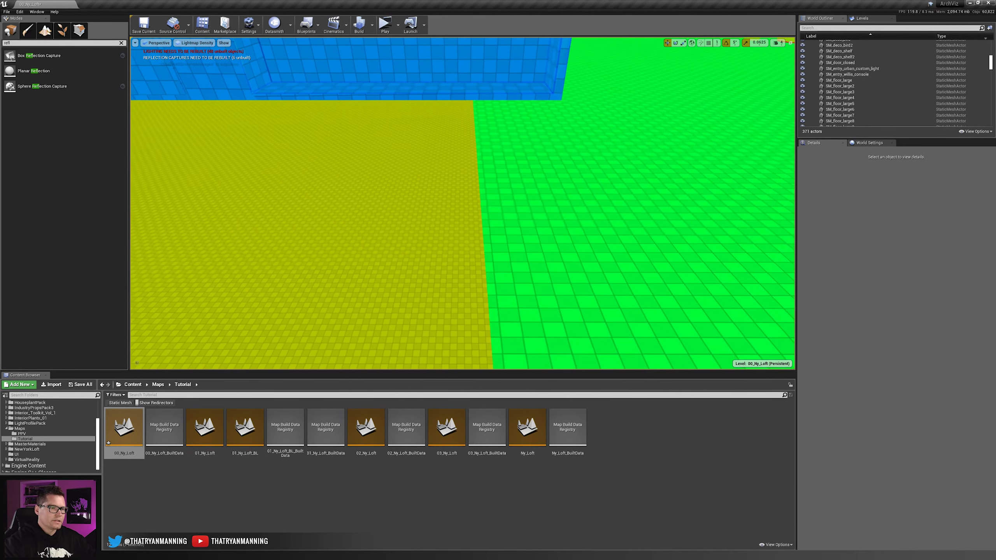
{"action": "right_click_drag", "start_coordinate": [474, 288], "coordinate": [500, 290]}
{"action": "left_click", "coordinate": [438, 208]}
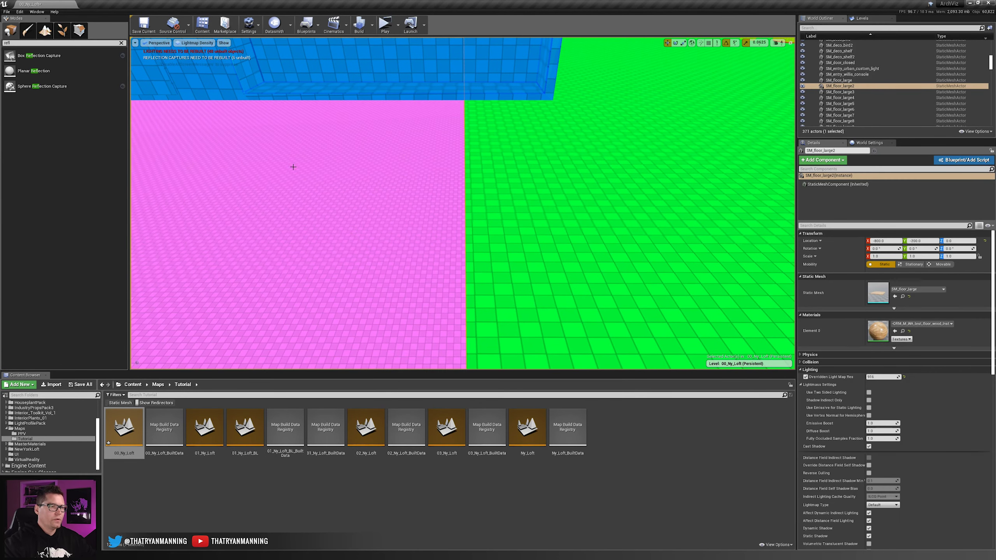
{"action": "left_click", "coordinate": [641, 172]}
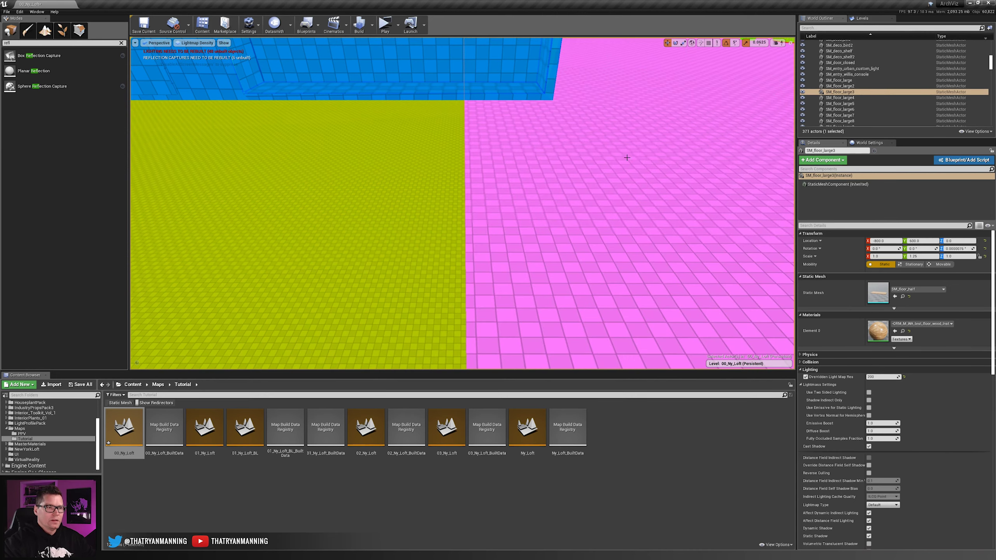
{"action": "left_click_drag", "start_coordinate": [878, 378], "coordinate": [941, 376]}
{"action": "key", "text": "Escape"}
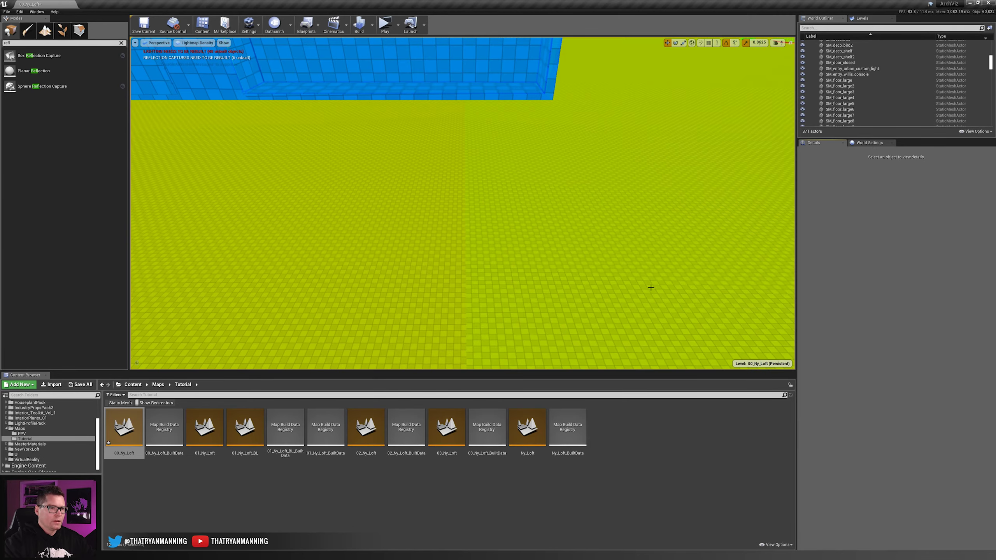
{"action": "mouse_move", "coordinate": [580, 259]}
{"action": "right_mouse_down"}
{"action": "mouse_move", "coordinate": [616, 206]}
{"action": "mouse_move", "coordinate": [478, 212]}
{"action": "mouse_move", "coordinate": [583, 260]}
{"action": "mouse_move", "coordinate": [575, 255]}
{"action": "right_mouse_up"}
{"action": "key", "text": "s"}
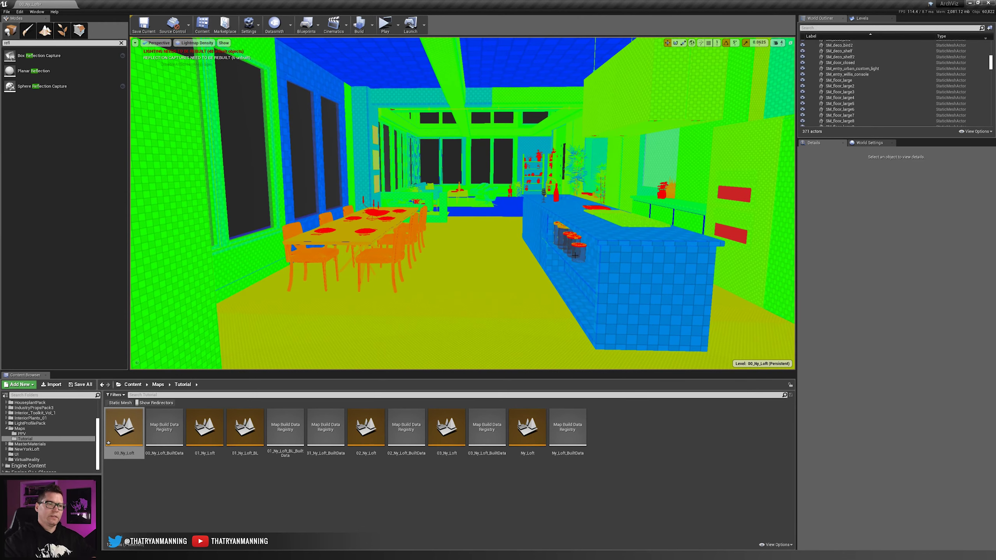